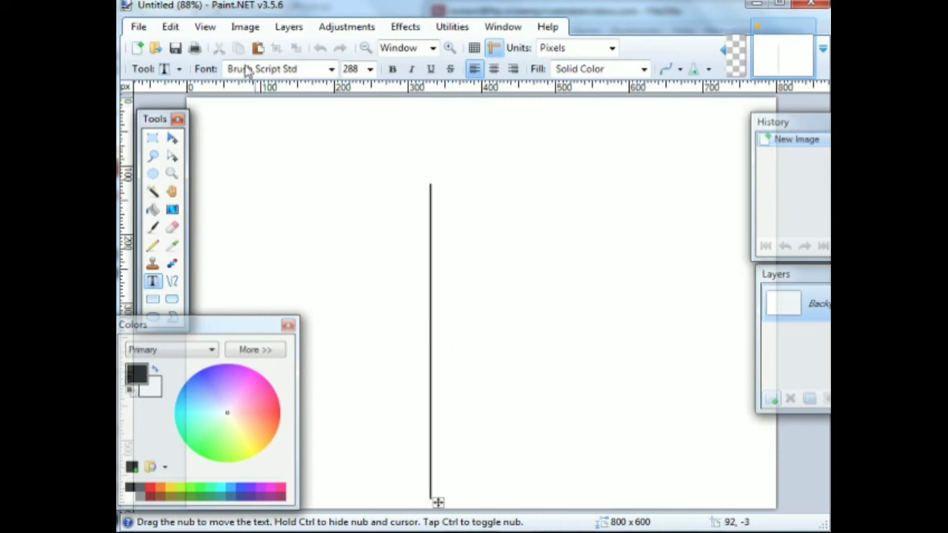
- Zoom out to 66% and reposition the Tools and Colors windows beside the blank canvas
left_click(241, 32)
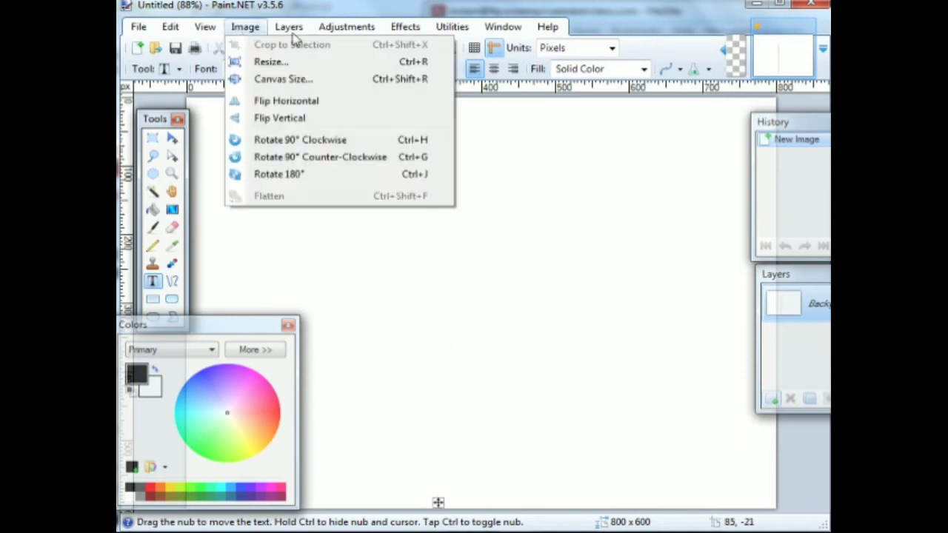
mouse_move(207, 33)
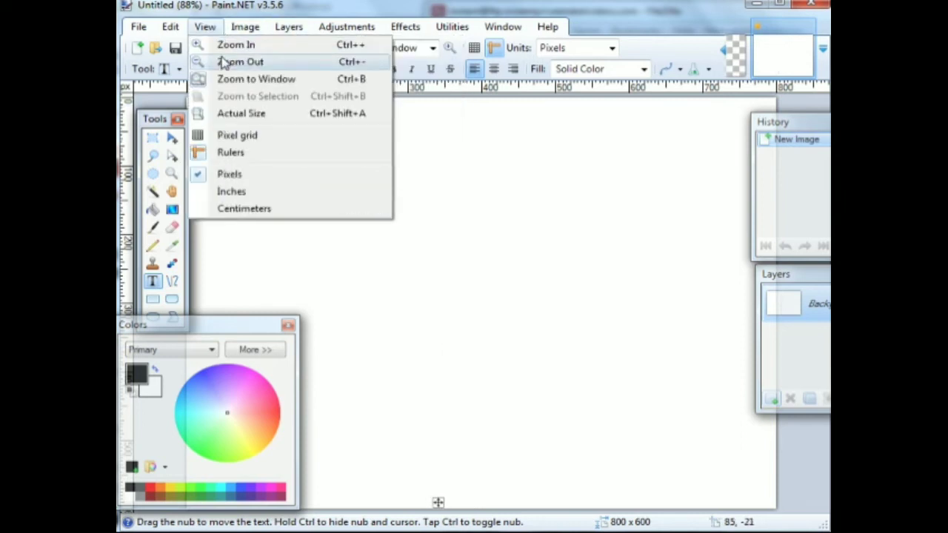
left_click(221, 61)
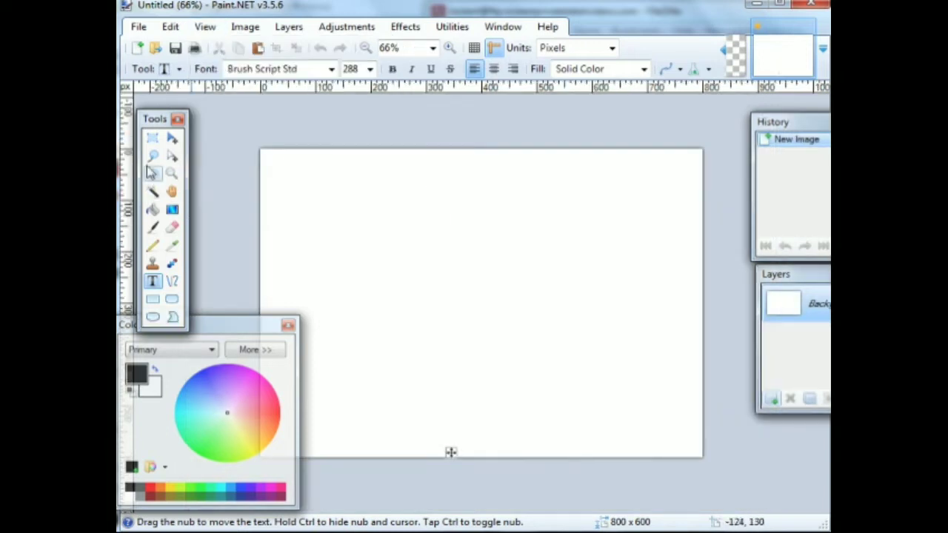
left_click(152, 137)
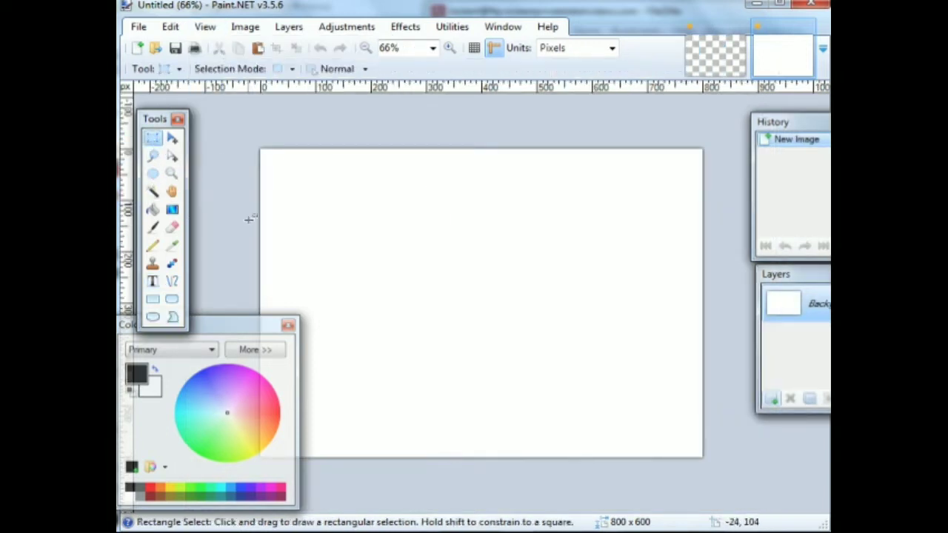
left_click_drag(260, 347, 239, 350)
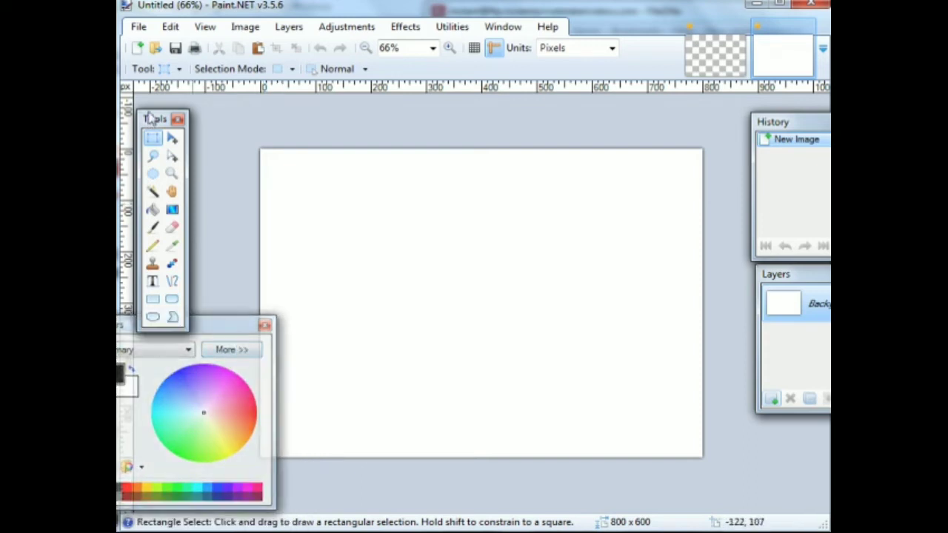
left_click_drag(158, 124, 158, 110)
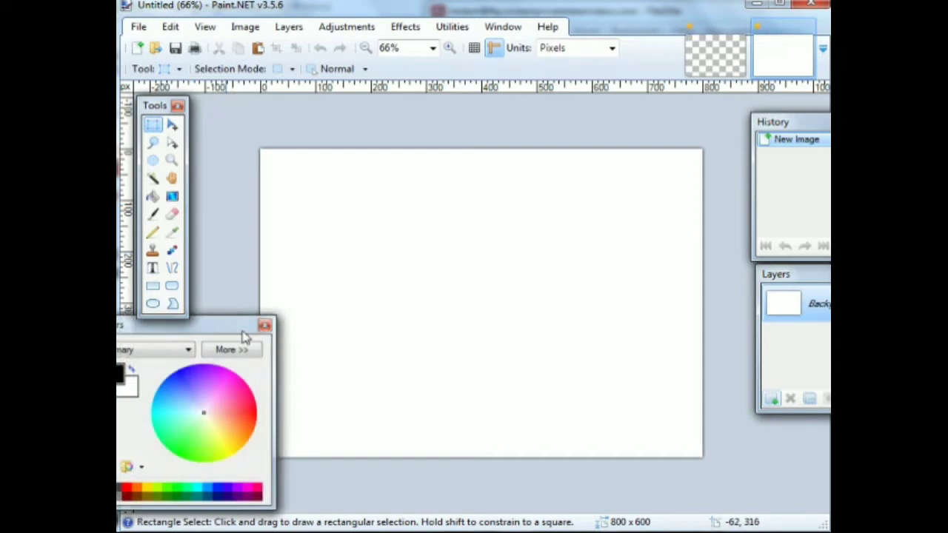
left_click_drag(241, 337, 254, 338)
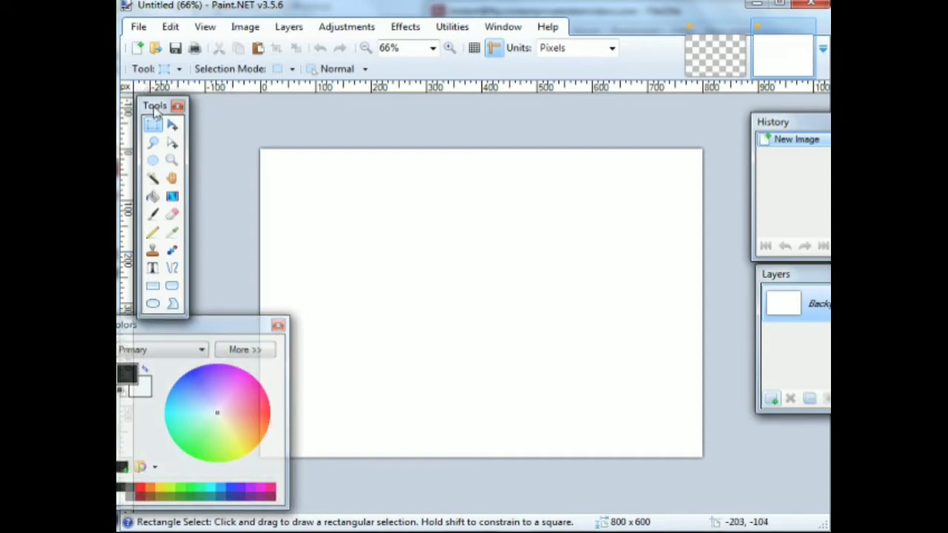
- Set the primary color to blue and add the word "Text" with the Text tool, starting near the canvas's left edge
left_click(153, 275)
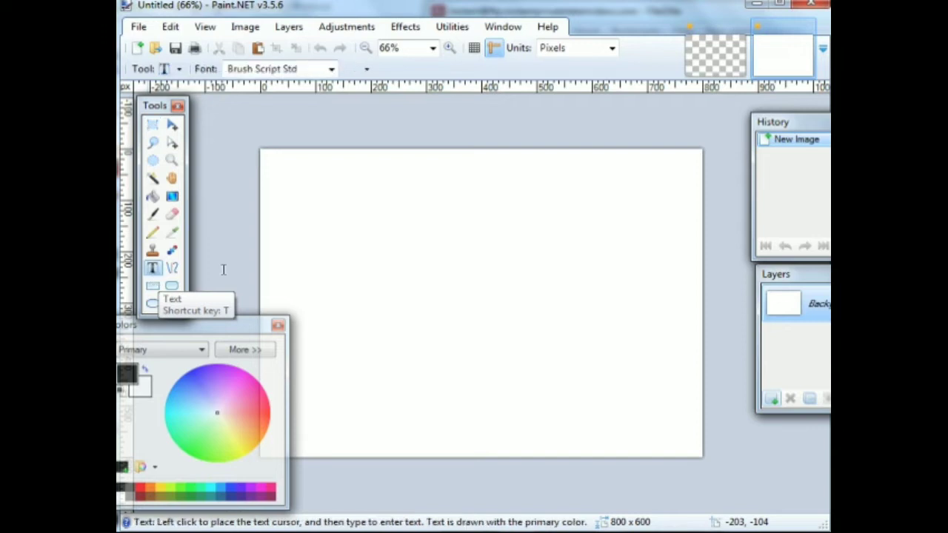
left_click_drag(156, 336, 189, 334)
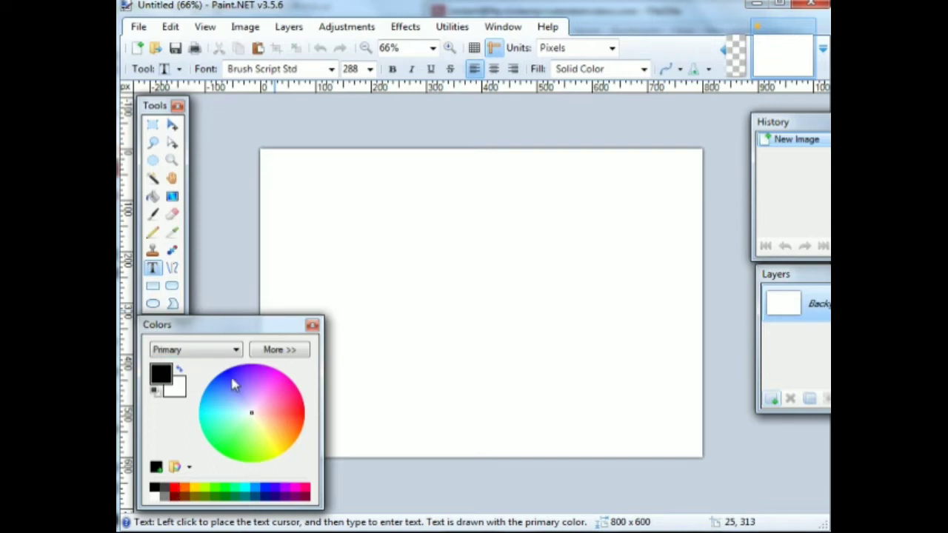
left_click_drag(233, 385, 227, 374)
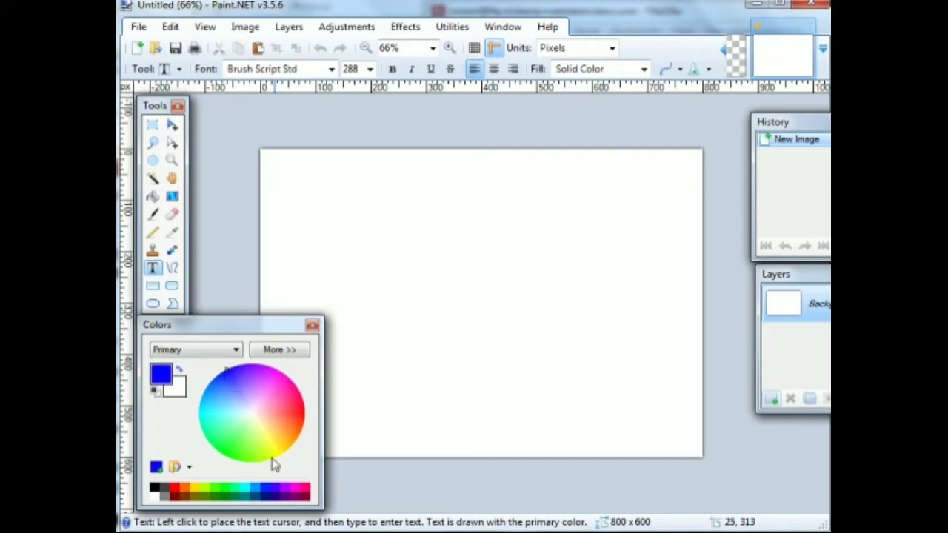
left_click_drag(256, 331, 186, 375)
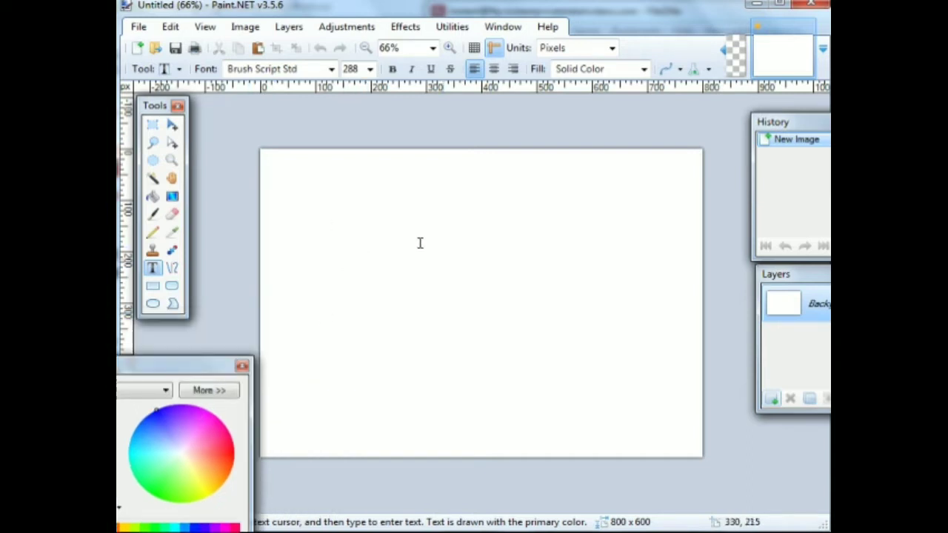
left_click(305, 271)
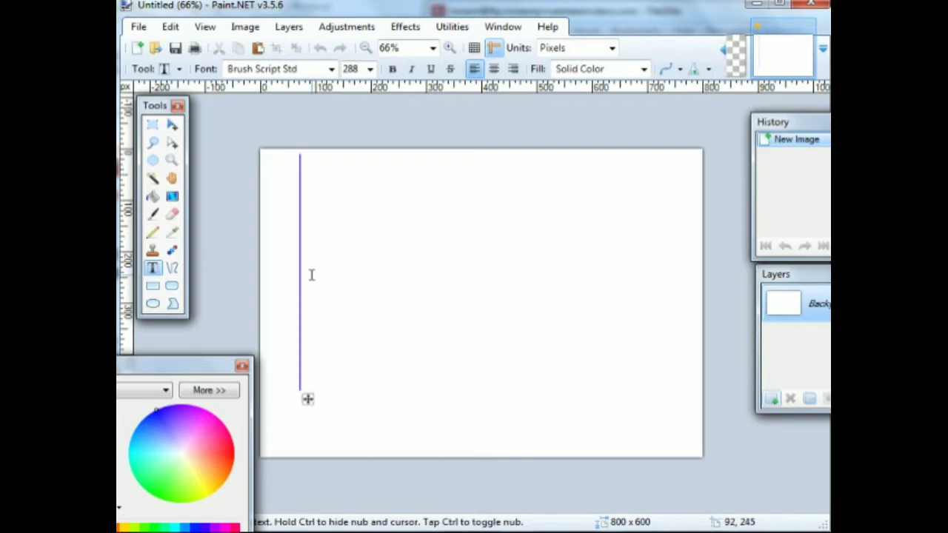
type("Text")
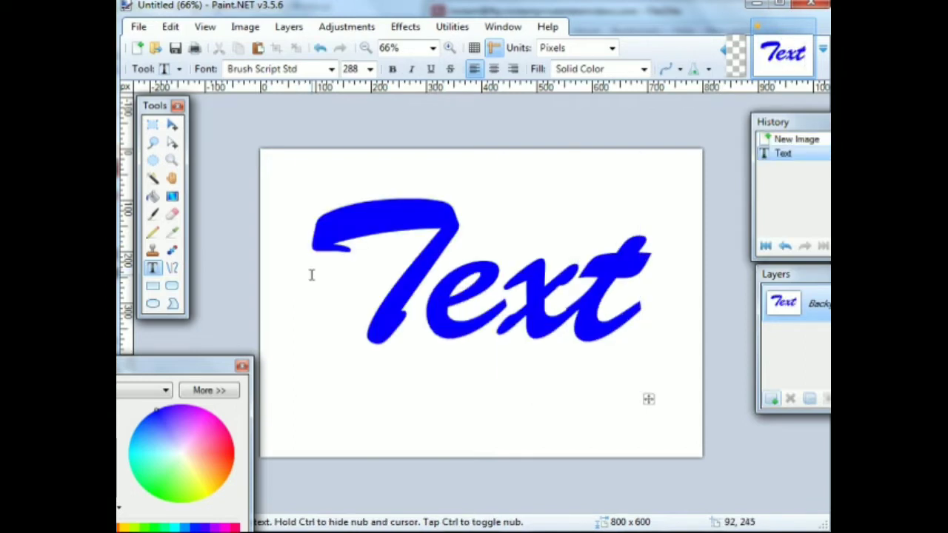
- Change the font of the text to Eras Demi ITC
left_click(331, 69)
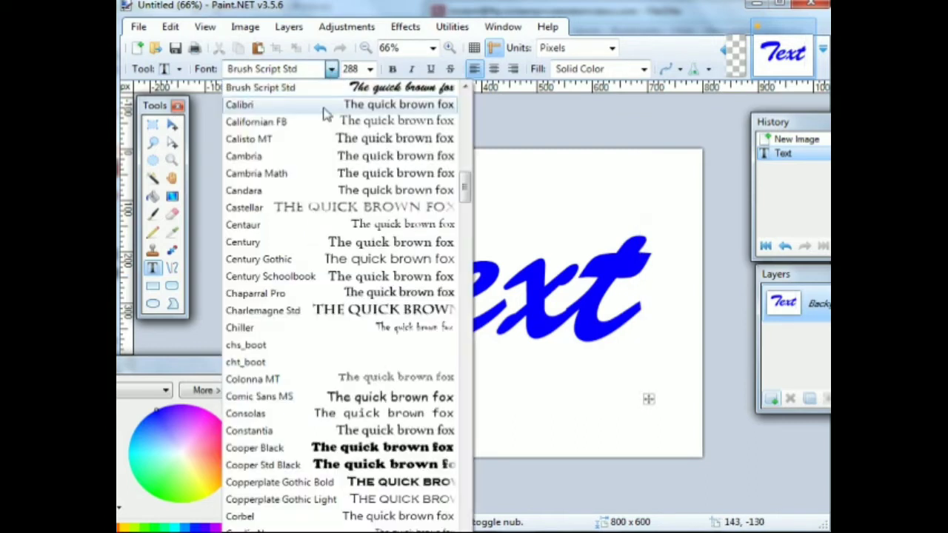
left_click_drag(467, 186, 475, 110)
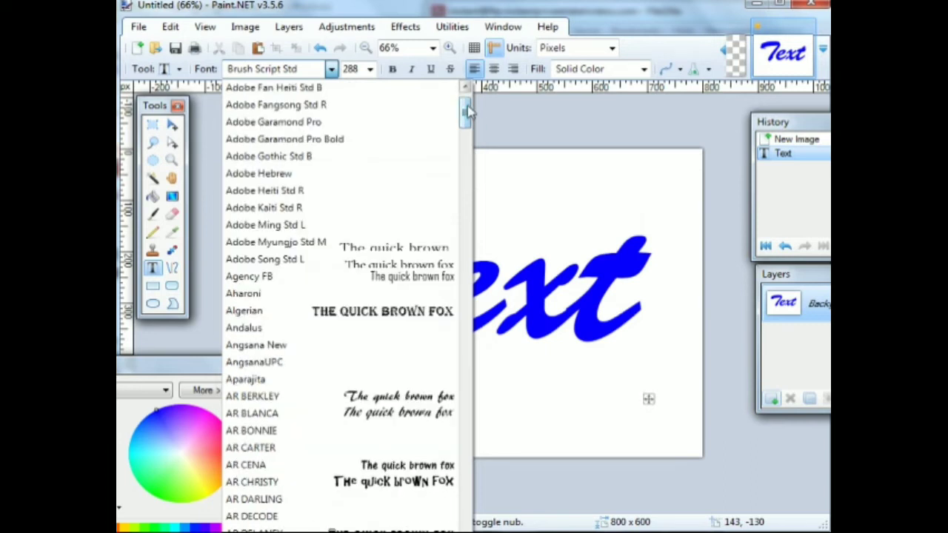
left_click_drag(467, 126, 475, 164)
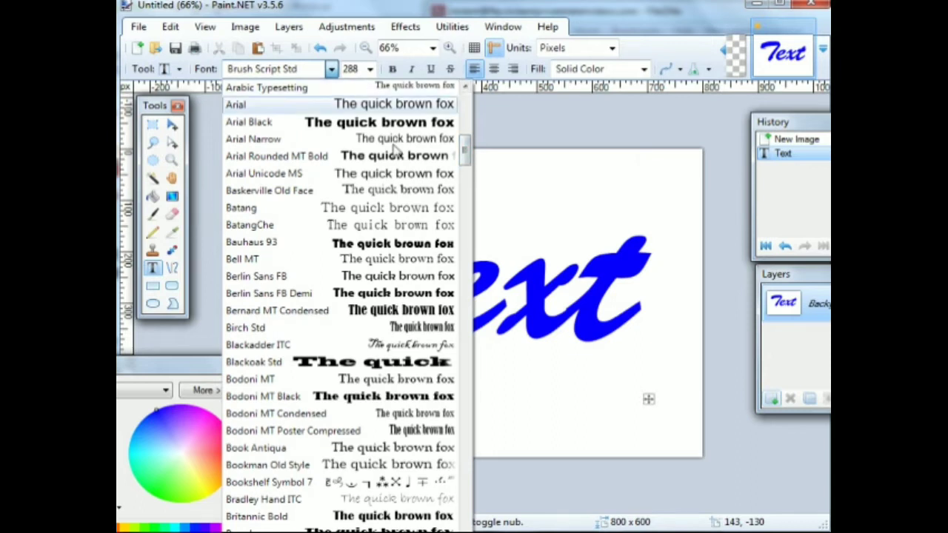
scroll(331, 389, "down", 7)
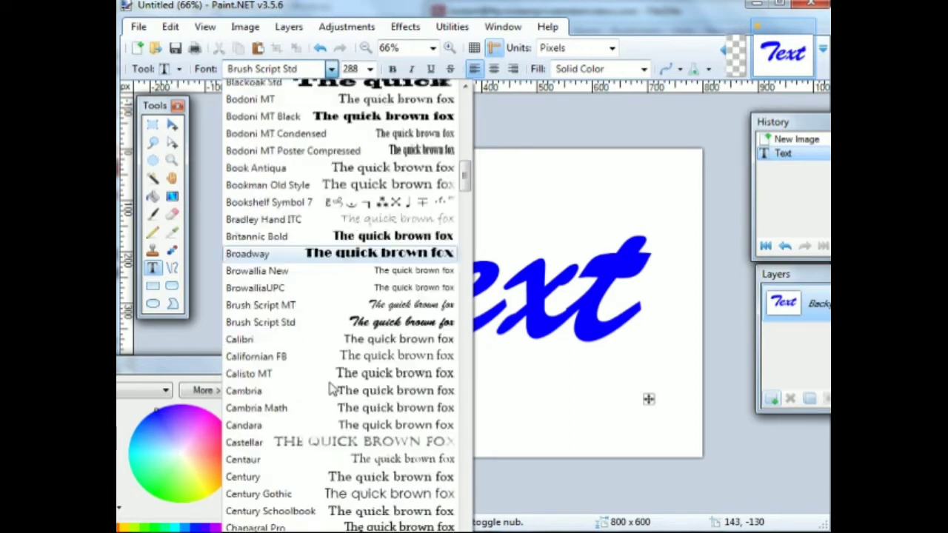
scroll(331, 389, "down", 8)
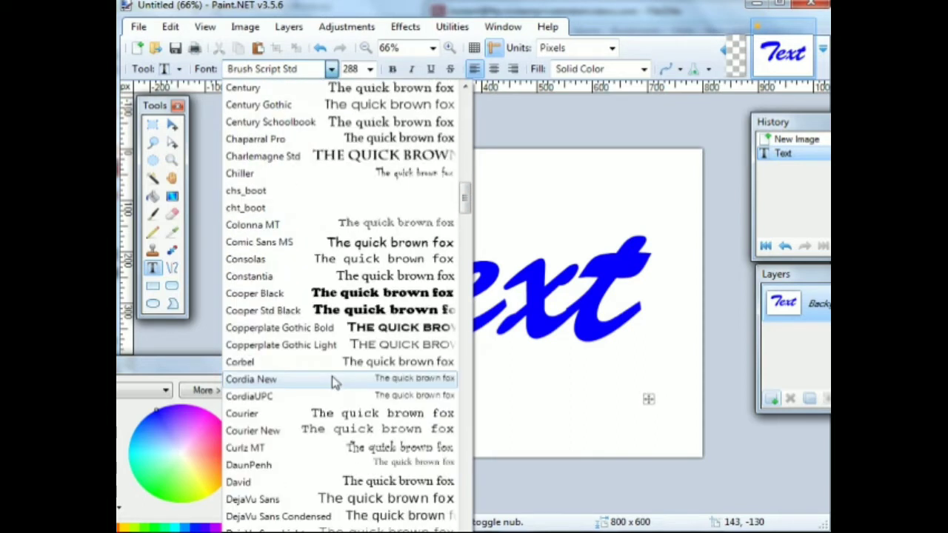
scroll(332, 379, "down", 6)
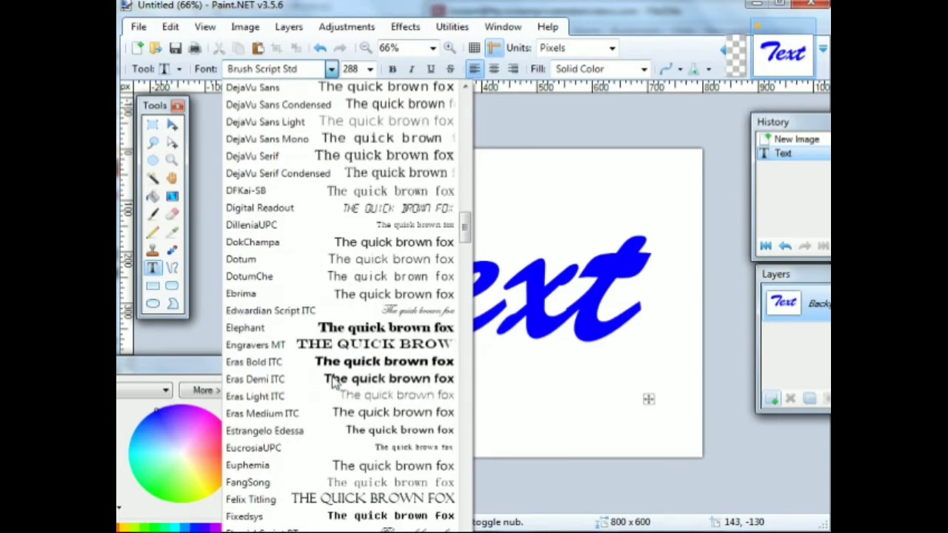
left_click(367, 379)
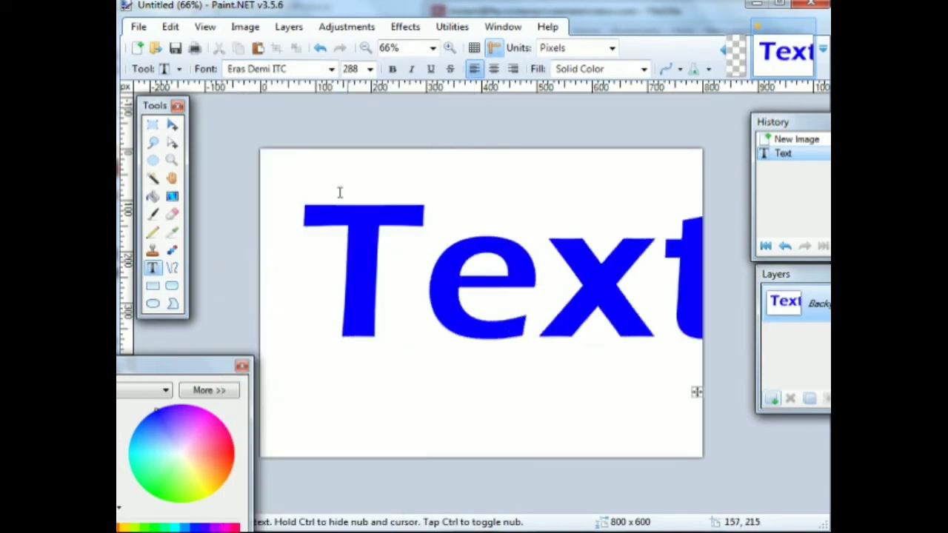
- Reduce the font size of the text to 144, and increase it to 192
left_click(369, 69)
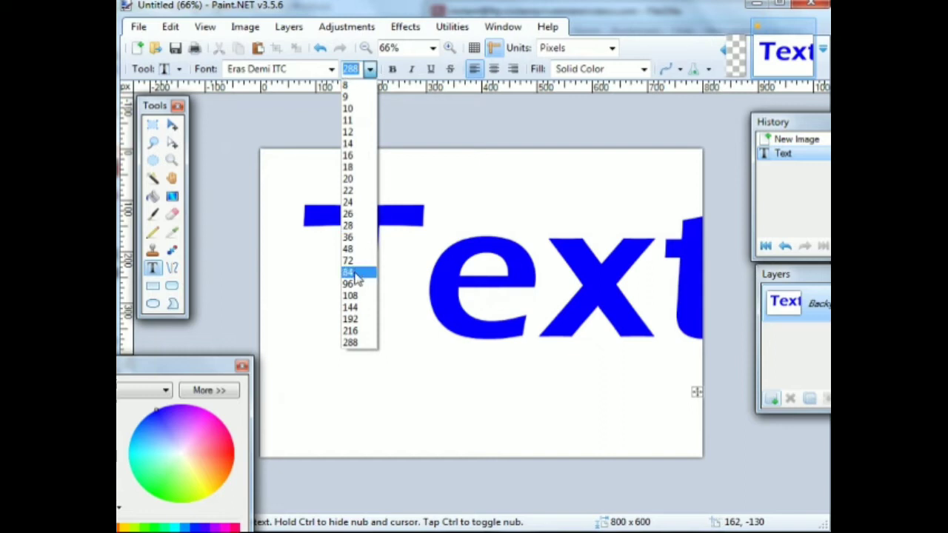
left_click(354, 308)
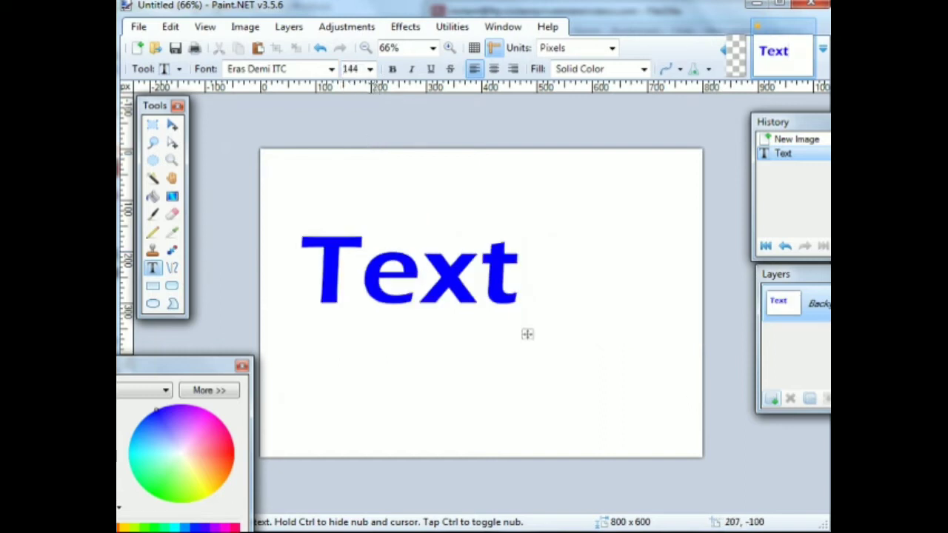
left_click(370, 69)
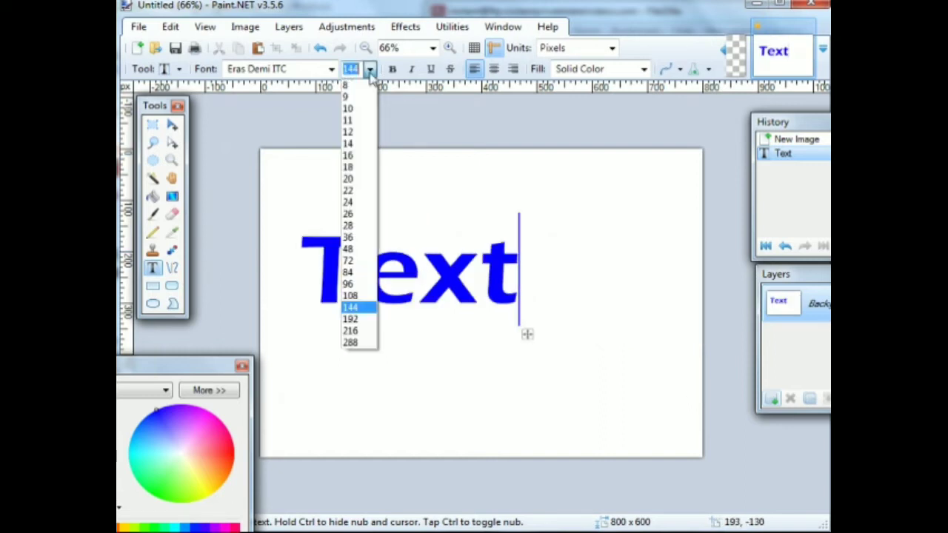
left_click(349, 317)
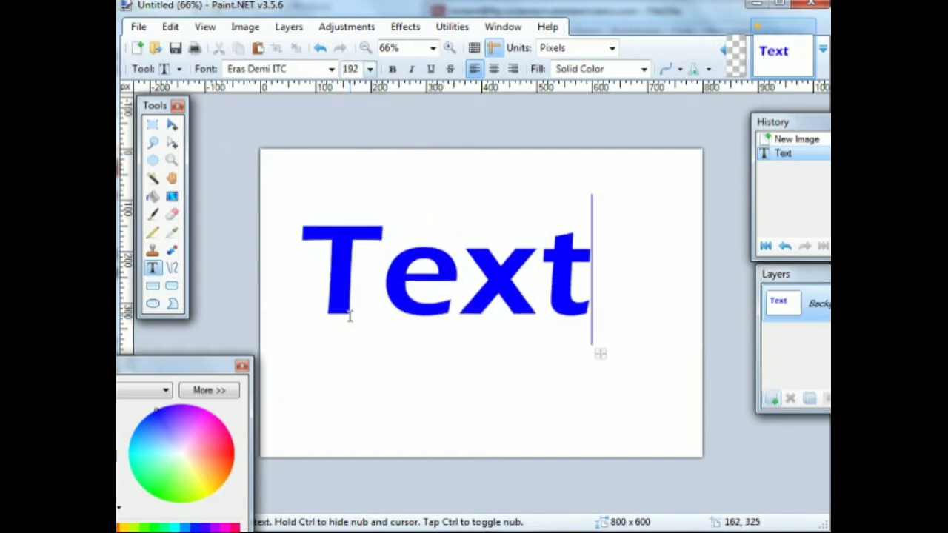
- Try bold, italic, underline and strikethrough on the text, switching each style off again
left_click(399, 68)
left_click(398, 68)
left_click(412, 69)
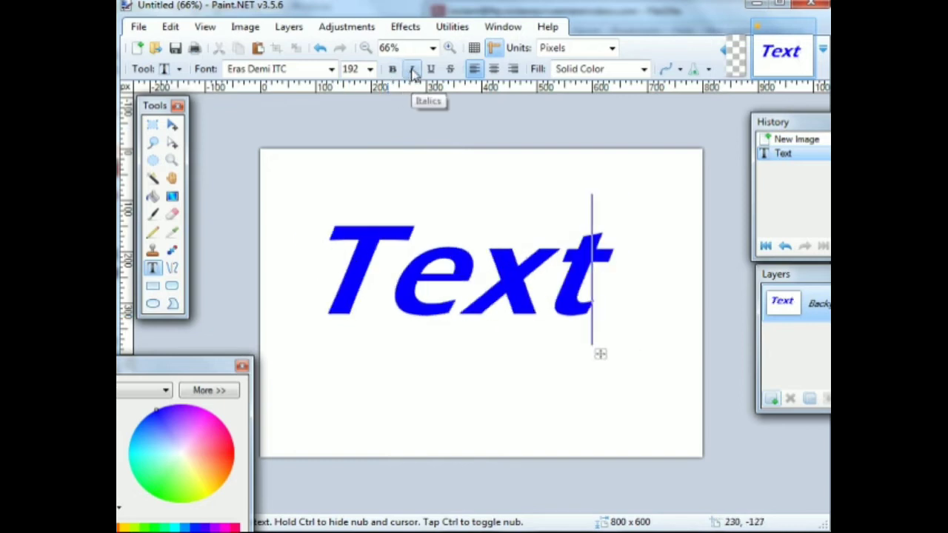
left_click(412, 68)
left_click(430, 69)
left_click(430, 69)
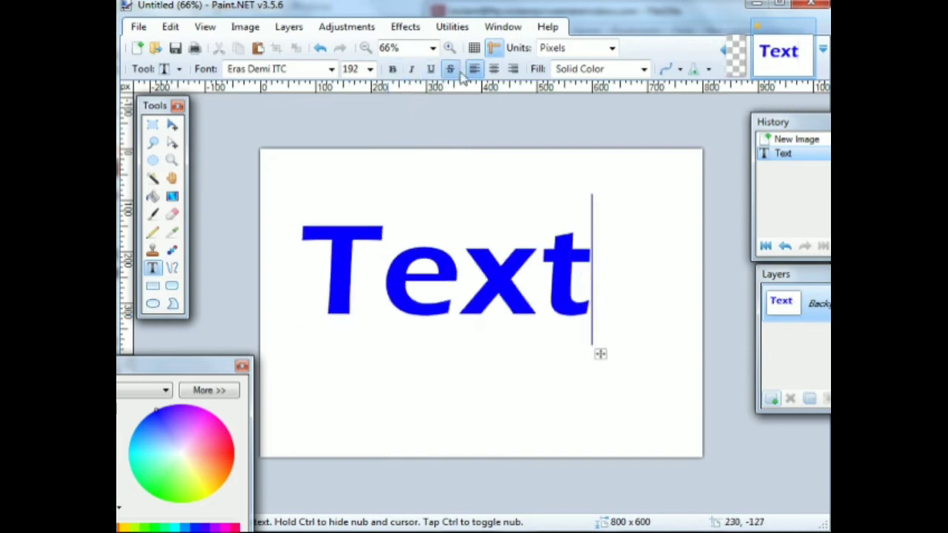
left_click(449, 69)
left_click(450, 68)
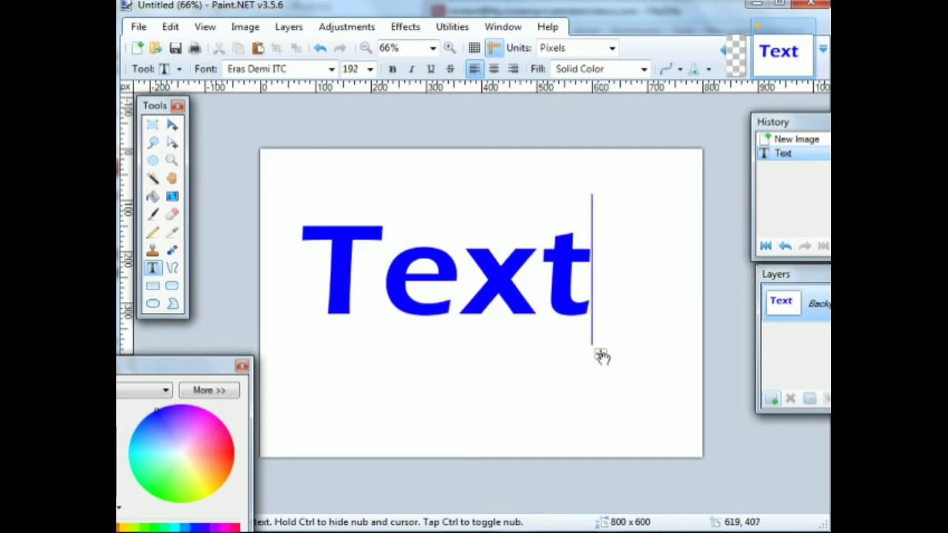
- Move the text slightly down and to the right, and shift the Layers and History windows inward
left_click_drag(600, 354, 622, 371)
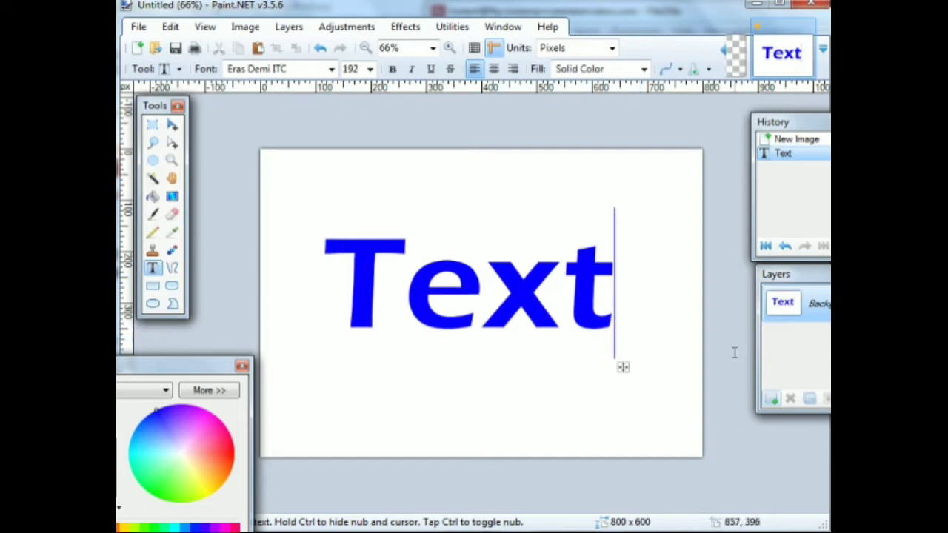
left_click_drag(819, 281, 800, 296)
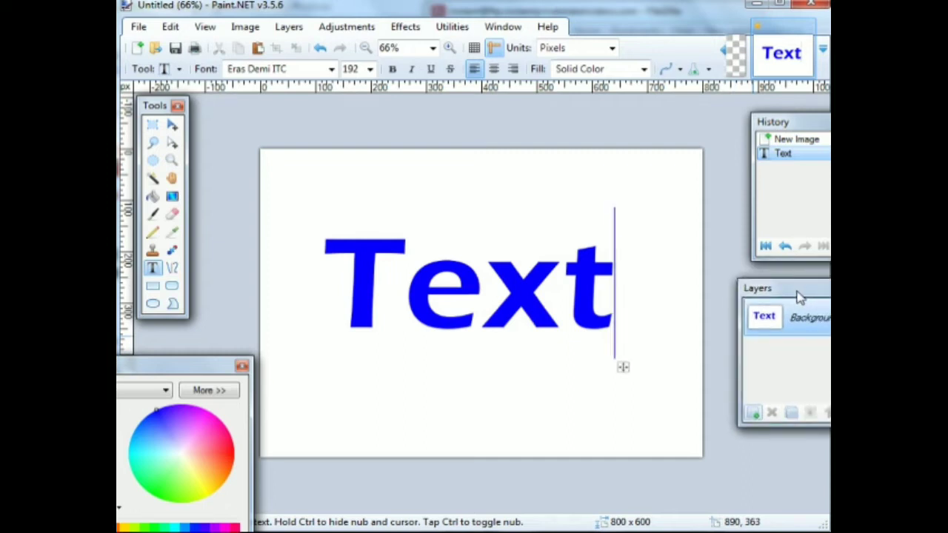
left_click_drag(835, 123, 819, 121)
mouse_move(808, 294)
left_mouse_down()
mouse_move(797, 282)
mouse_move(803, 287)
left_mouse_up()
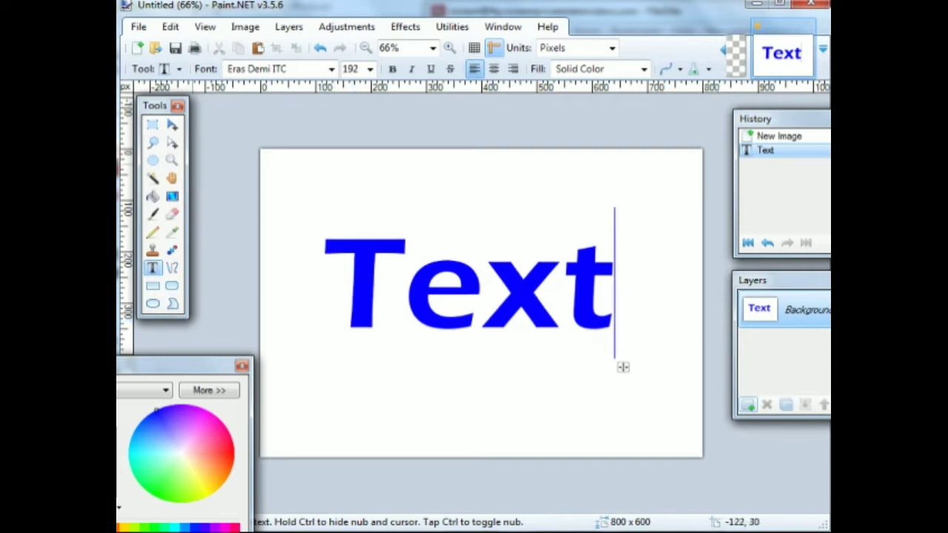
- Create a new blank 800 x 600 pixel image shown at 66% zoom, and shift the Colors window inward
left_click(136, 48)
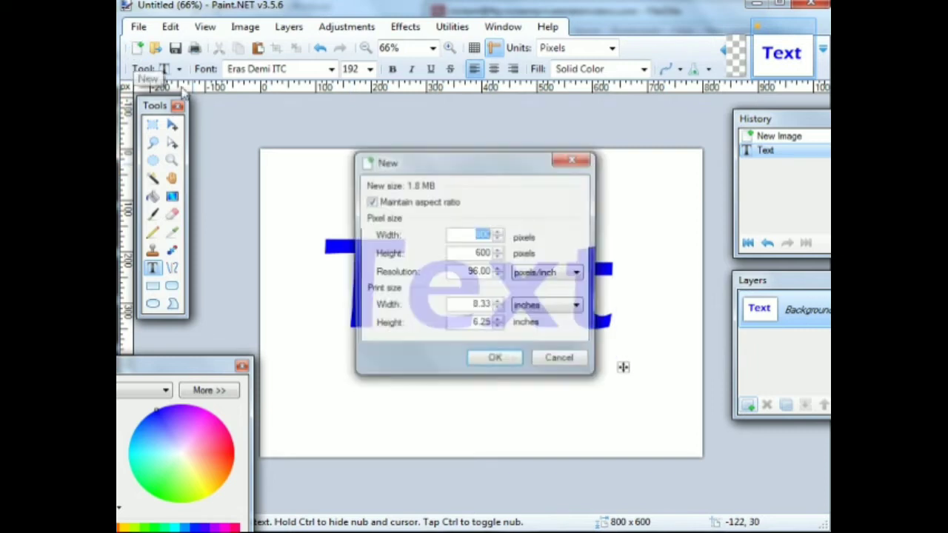
left_click(506, 363)
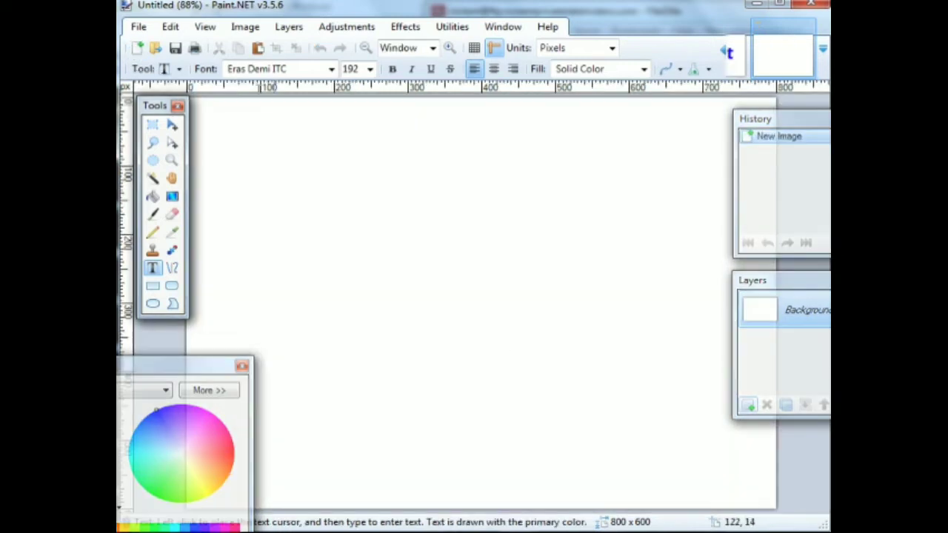
left_click(246, 28)
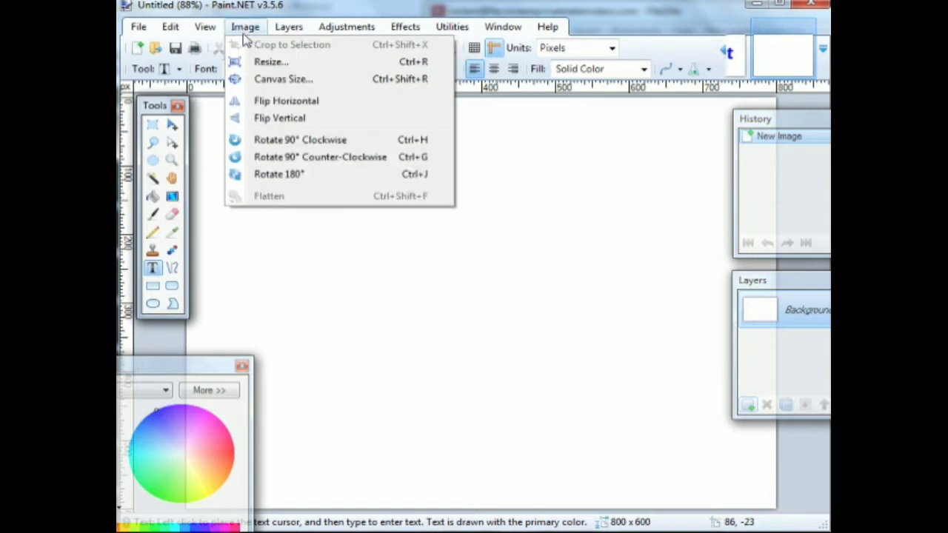
left_click(215, 62)
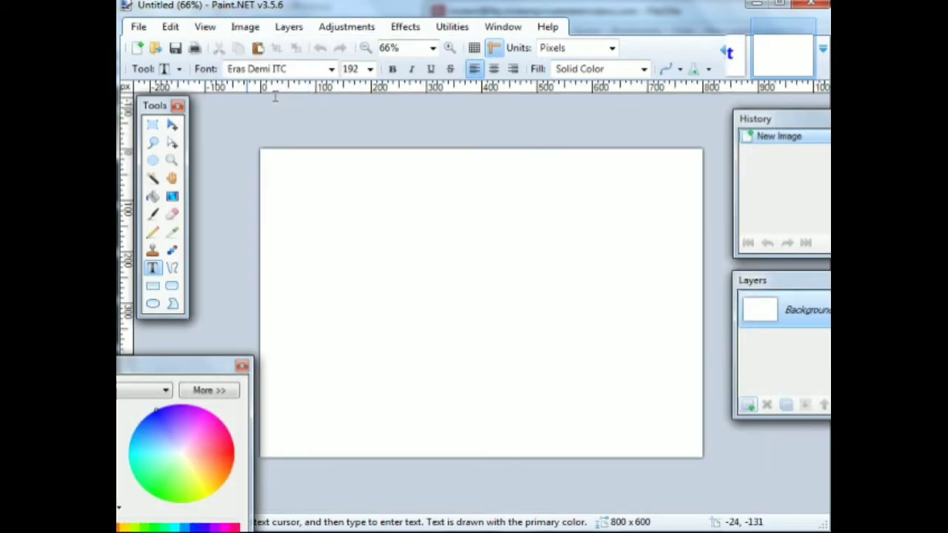
left_click_drag(209, 371, 232, 352)
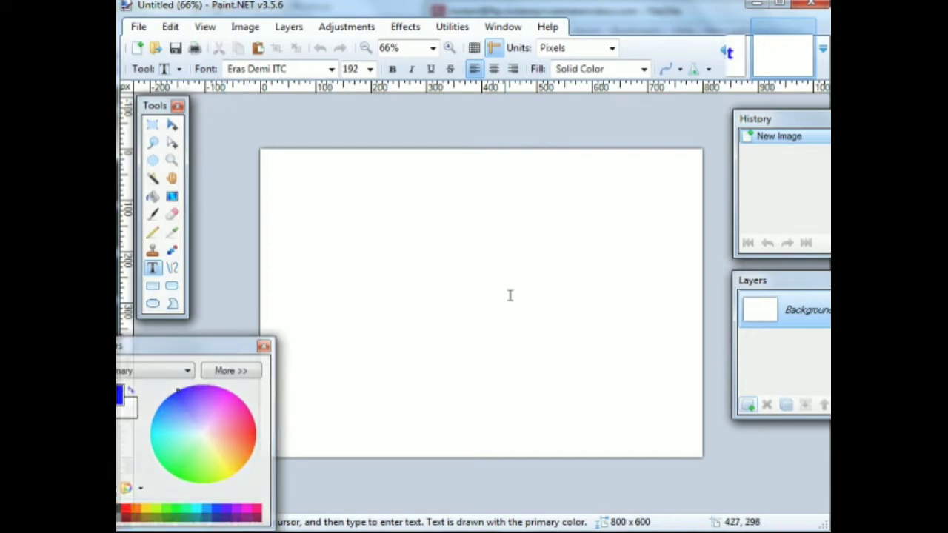
- Add a new layer above the background and toggle the background layer's visibility, leaving it hidden
left_click(290, 27)
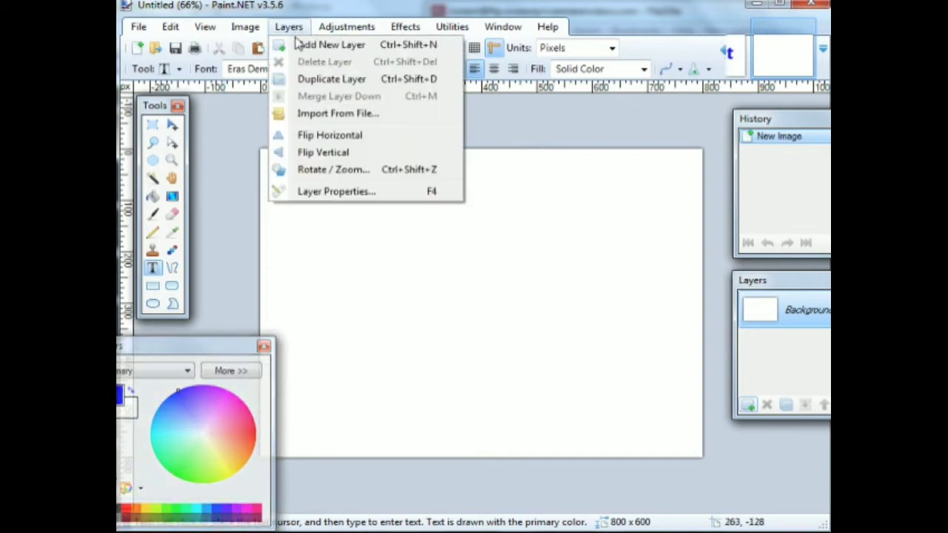
left_click(298, 43)
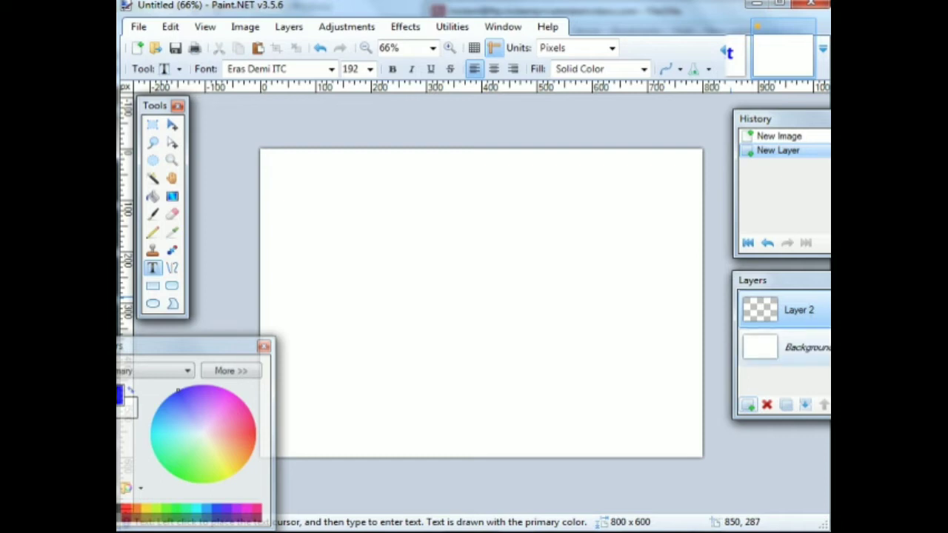
left_click(827, 347)
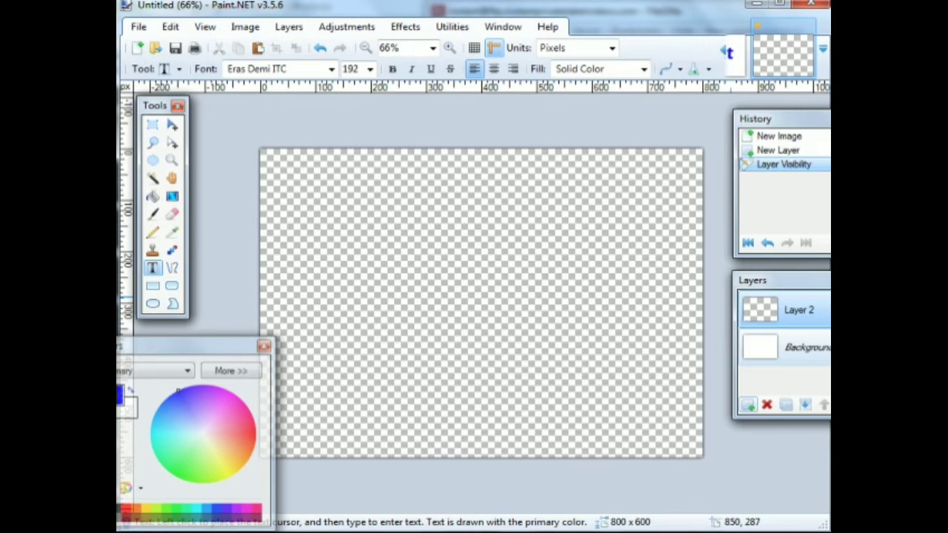
left_click(828, 347)
left_click(827, 348)
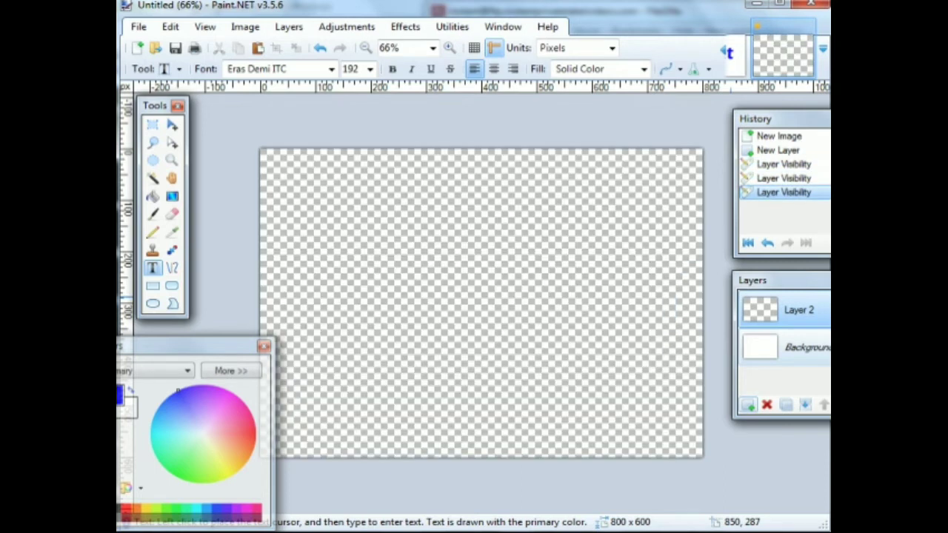
left_click(827, 347)
left_click(827, 347)
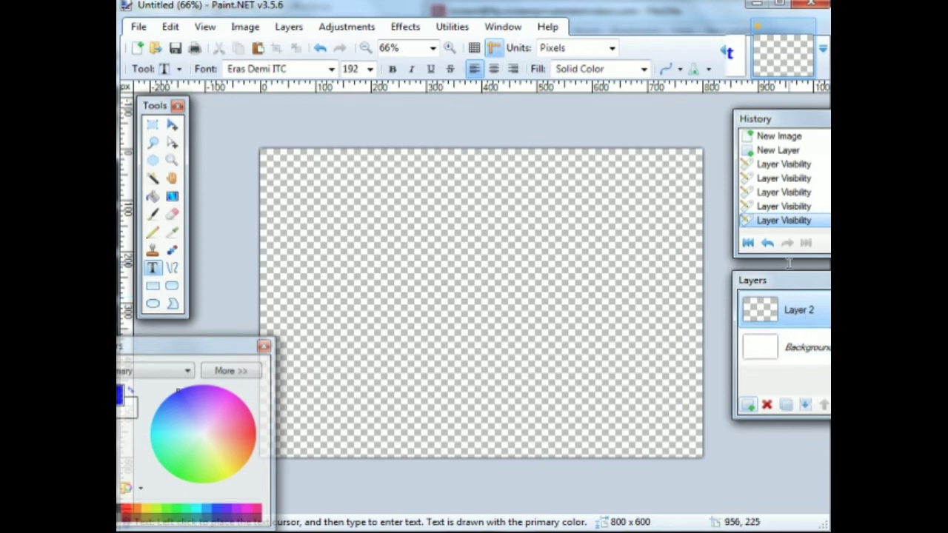
- Place the blue text "Text" on Layer 2, move it to the middle of the canvas, and reposition the Colors window
left_click_drag(236, 350, 226, 342)
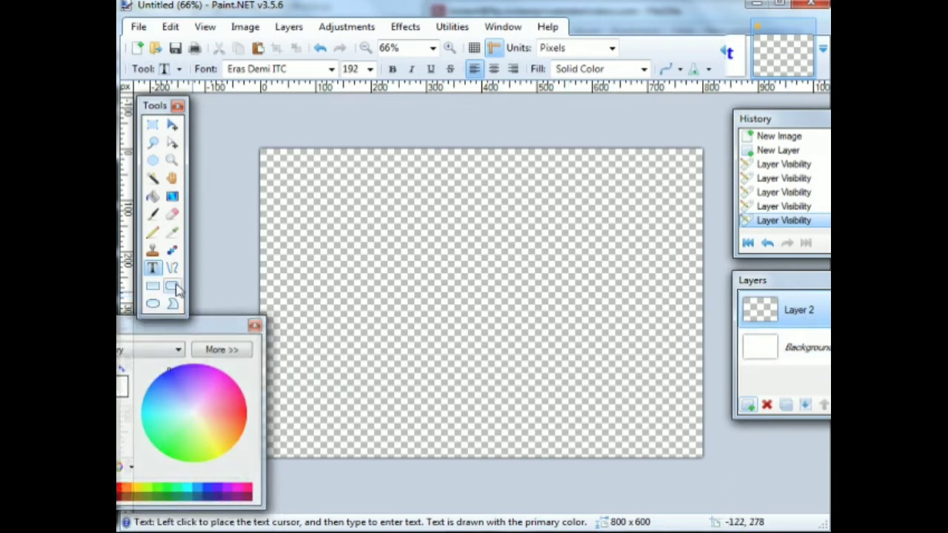
left_click(379, 354)
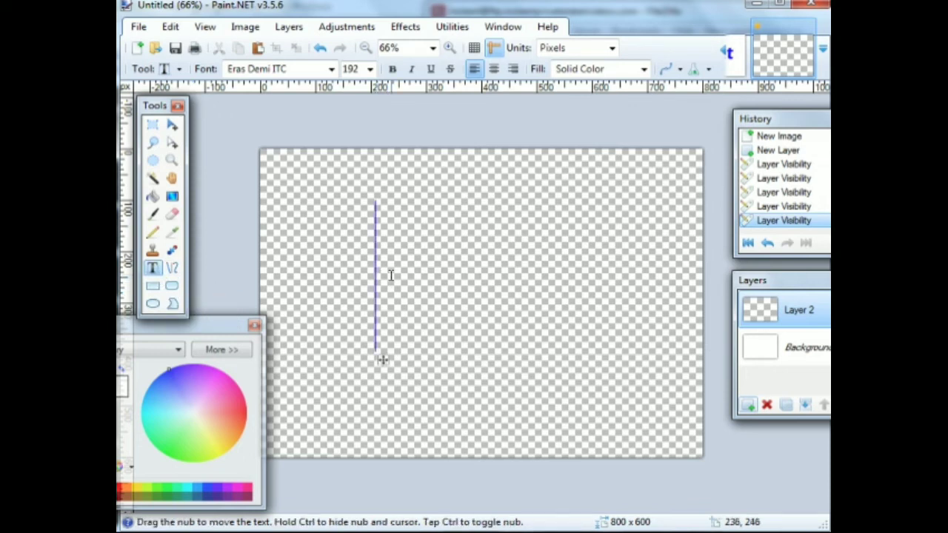
type("Text")
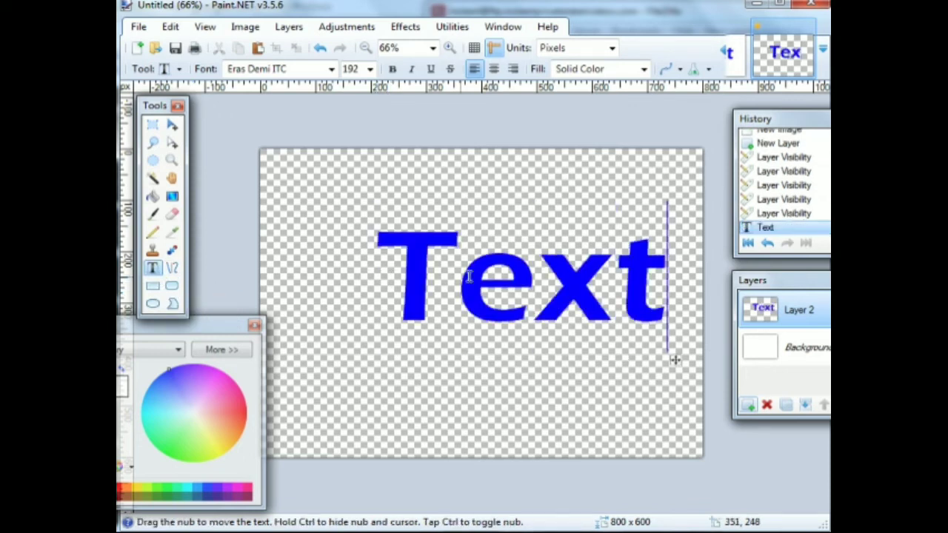
left_click_drag(673, 362, 624, 377)
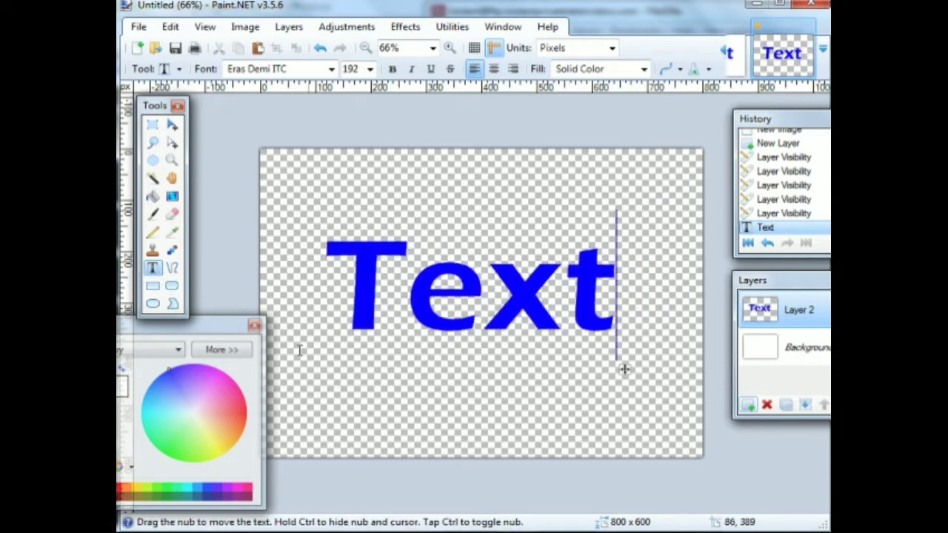
left_click_drag(232, 335, 249, 334)
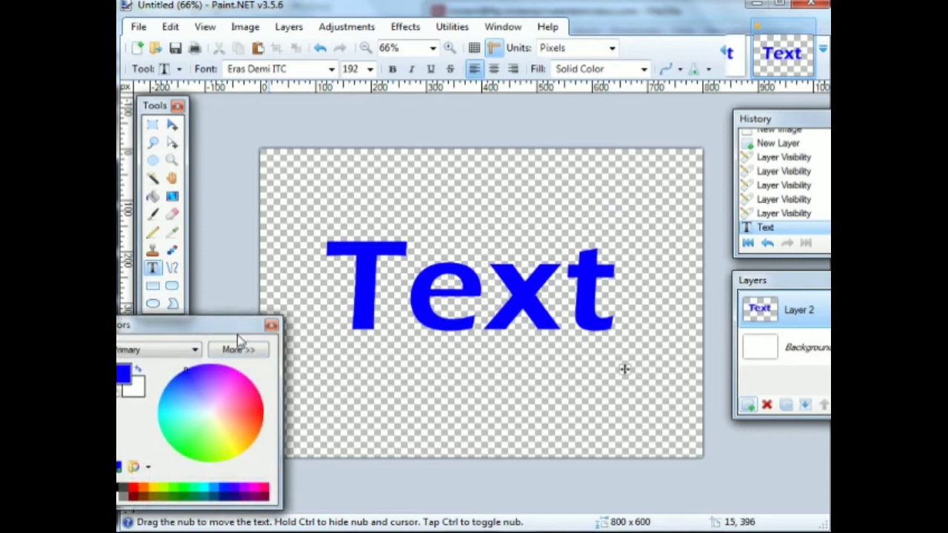
- Select all the letters of the blue text on Layer 2 with the Magic Wand
left_click(154, 180)
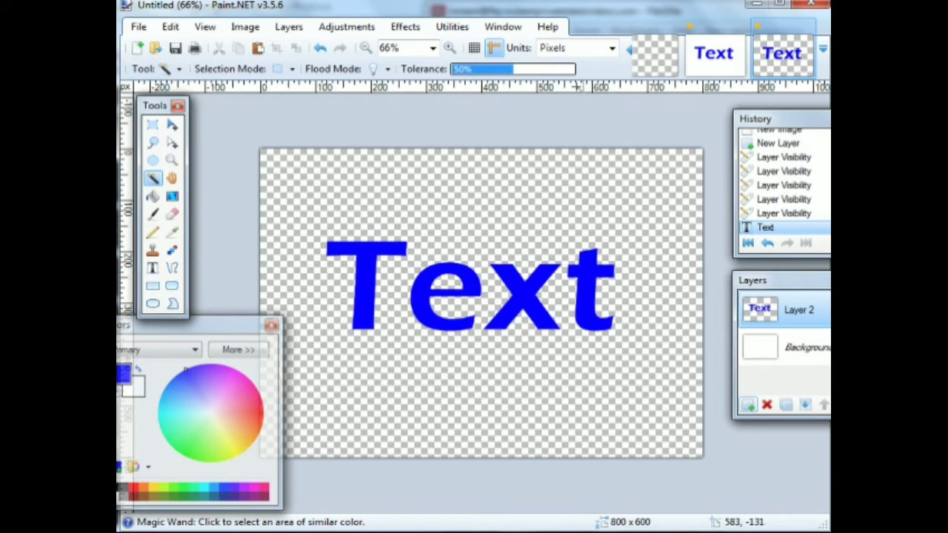
left_click(362, 254)
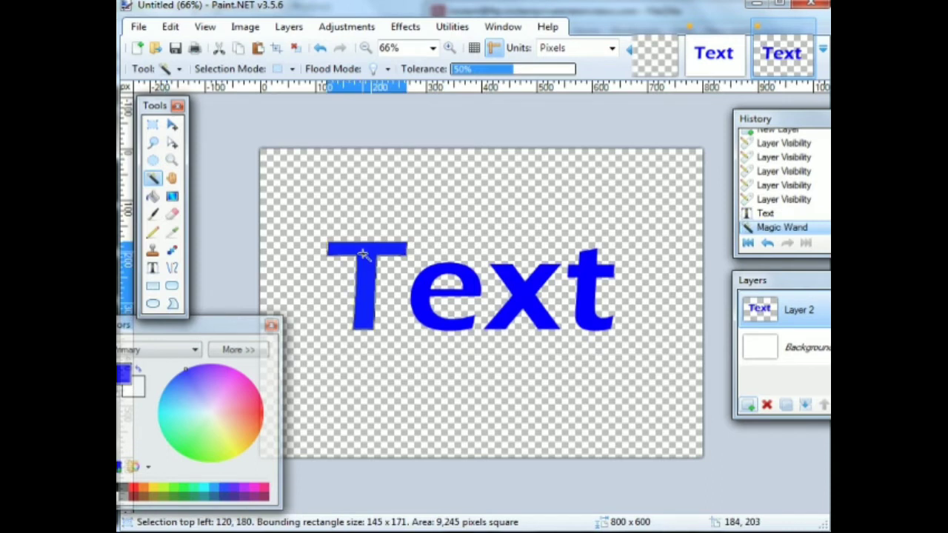
left_click(424, 277, "ctrl")
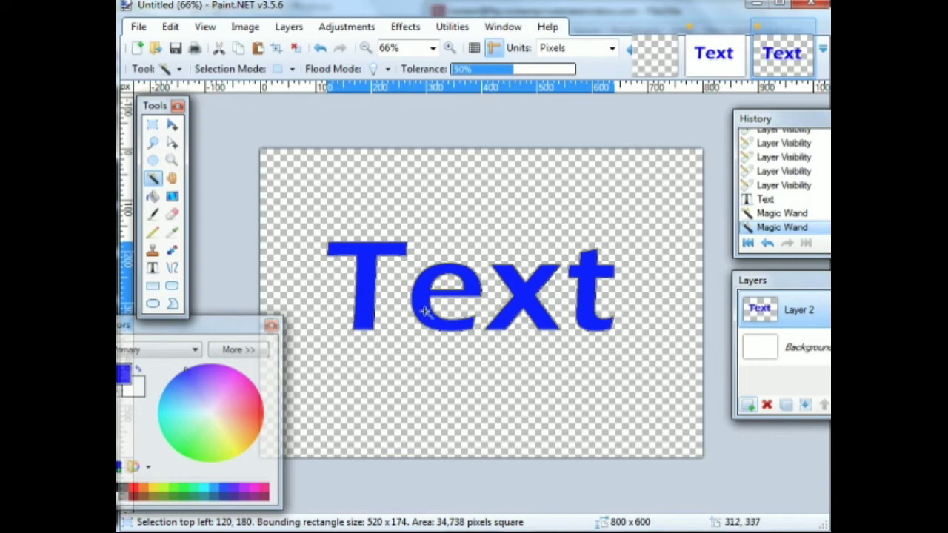
- Draw a linear blue-to-white gradient horizontally across the selected letters, and replace it with a short vertical one rising from the middle of the x
left_click(178, 205)
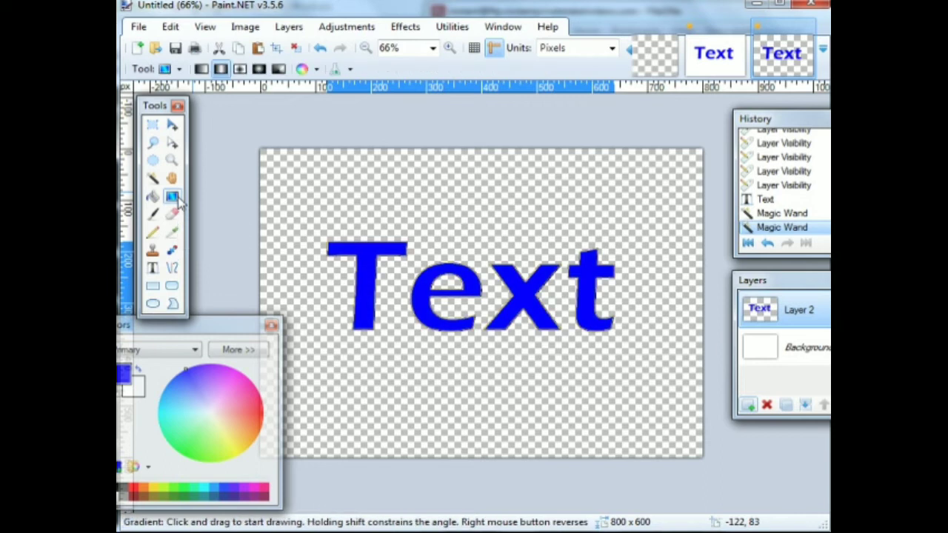
left_click(221, 70)
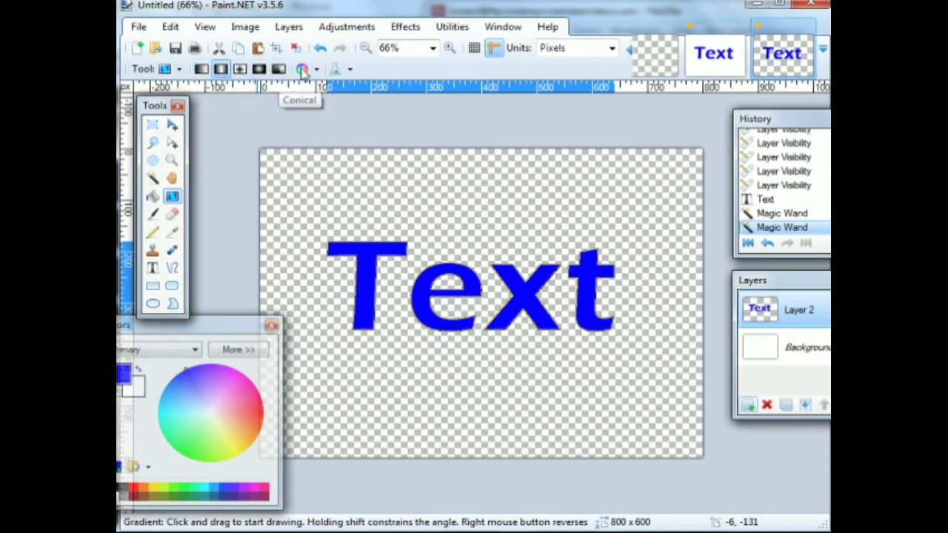
left_click(200, 72)
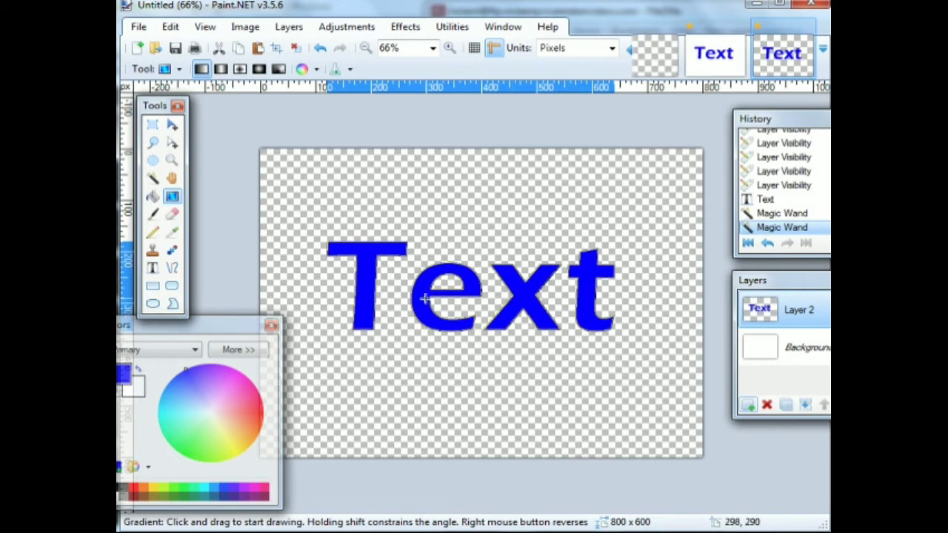
left_click_drag(421, 296, 615, 295)
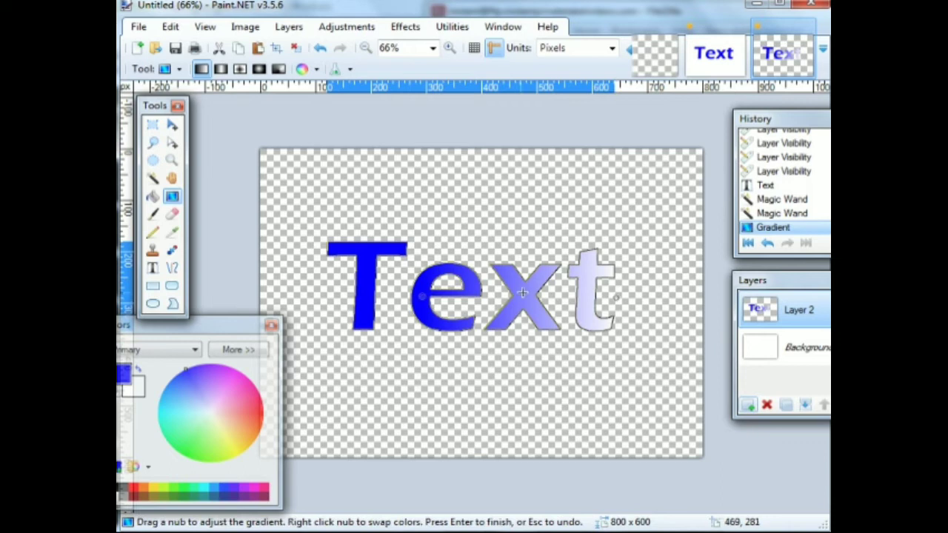
mouse_move(522, 293)
left_mouse_down()
mouse_move(526, 337)
mouse_move(504, 262)
mouse_move(530, 297)
mouse_move(527, 258)
mouse_move(523, 277)
left_mouse_up()
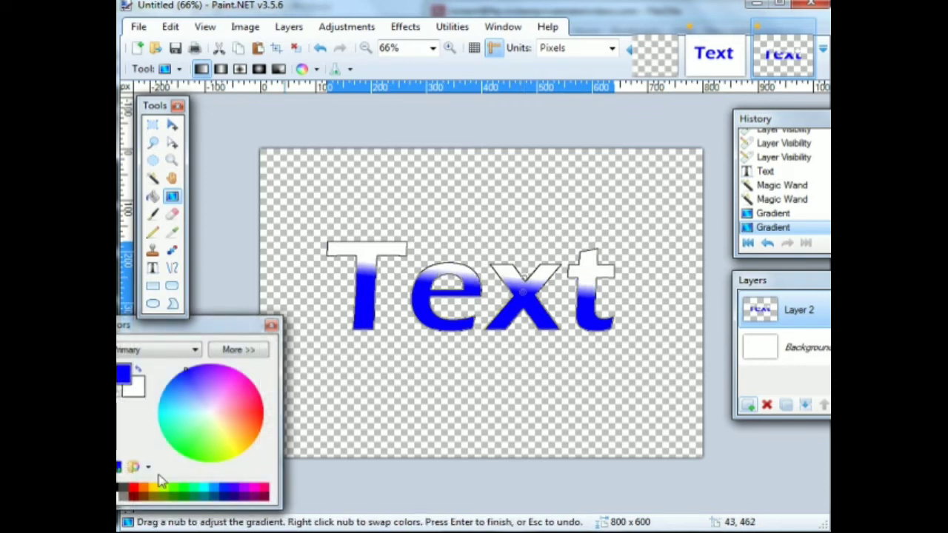
- Try red and cyan as the gradient's primary color, settle on green, and extend its starting point below the letters
left_click(131, 489)
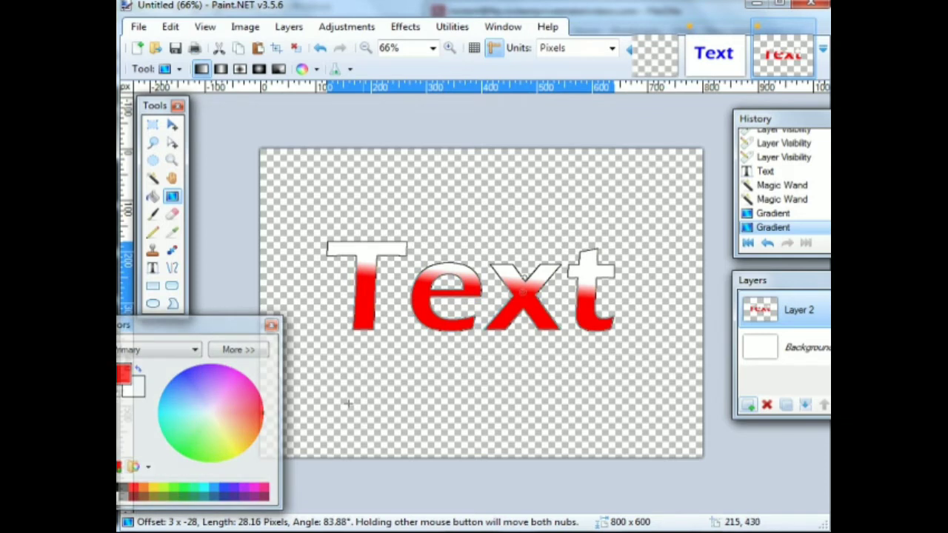
left_click(263, 495)
left_click(204, 487)
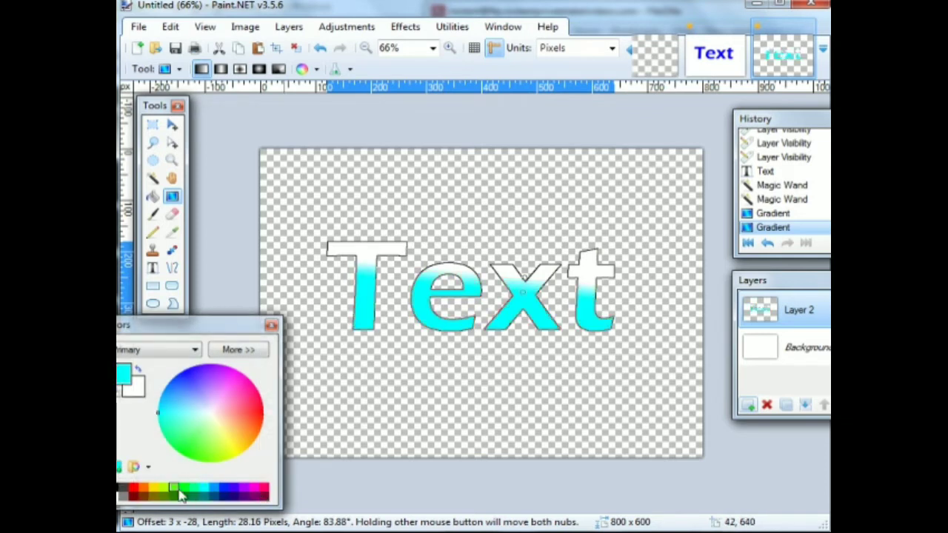
left_click(179, 489)
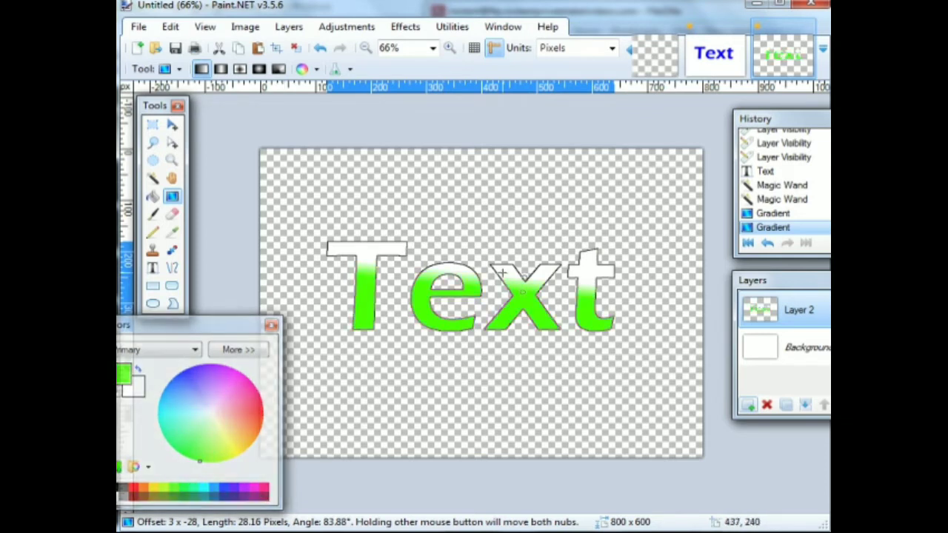
left_click_drag(520, 291, 518, 337)
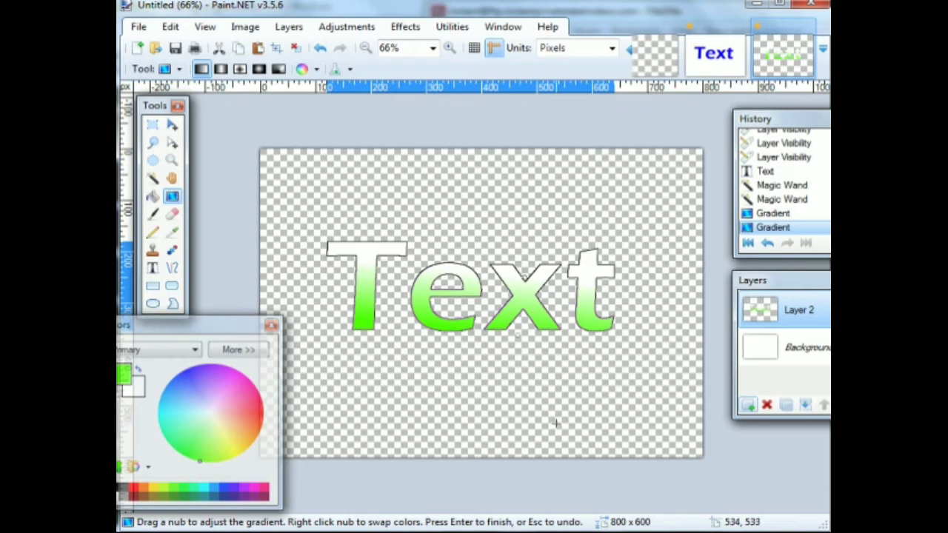
- Create another blank 800 x 600 pixel image and show it at 66% zoom
left_click(137, 49)
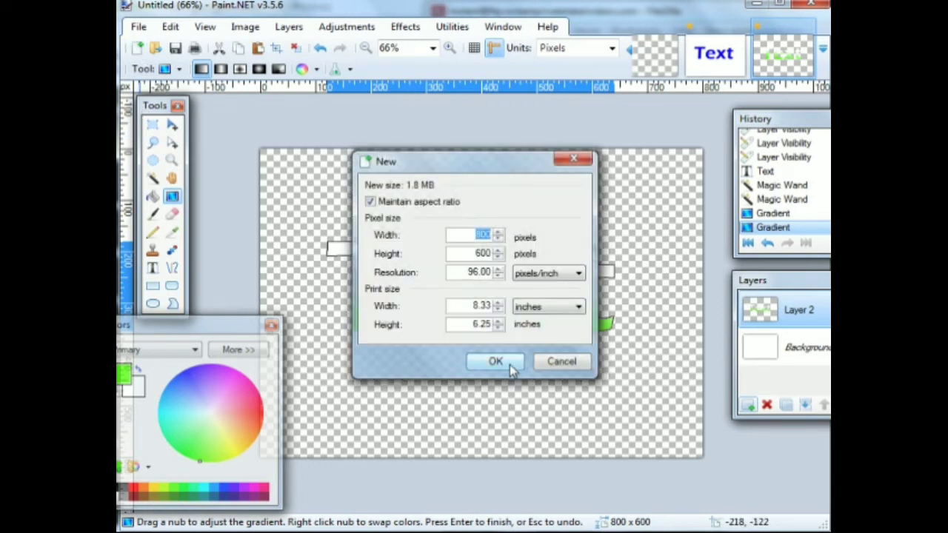
left_click(494, 362)
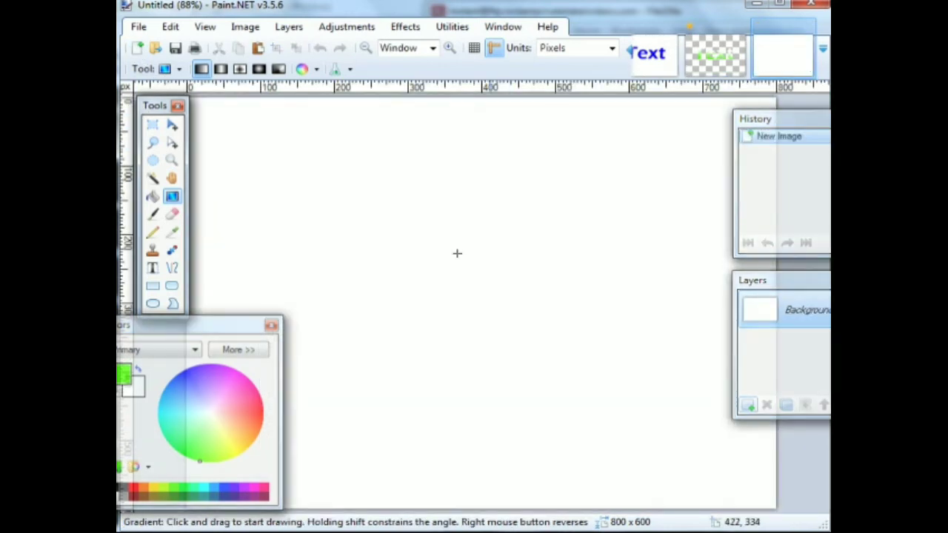
left_click(205, 28)
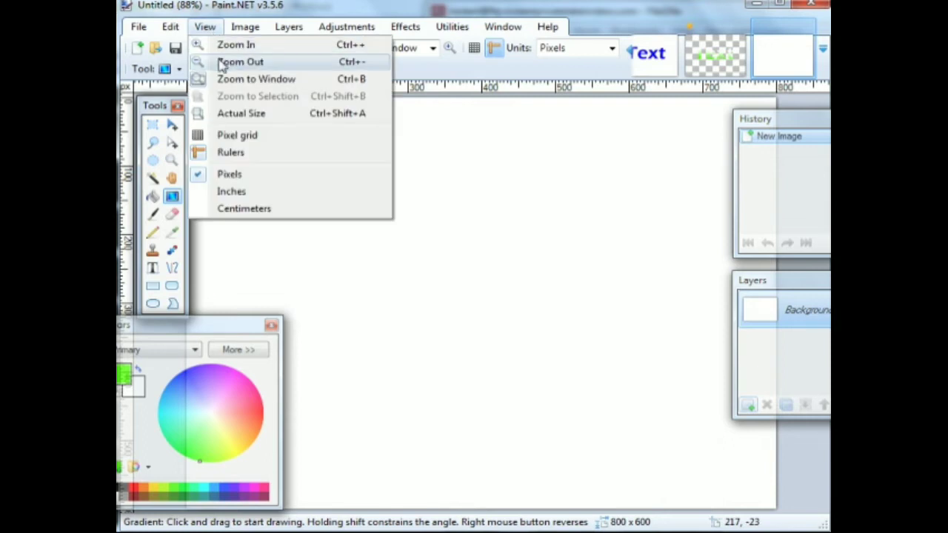
left_click(222, 63)
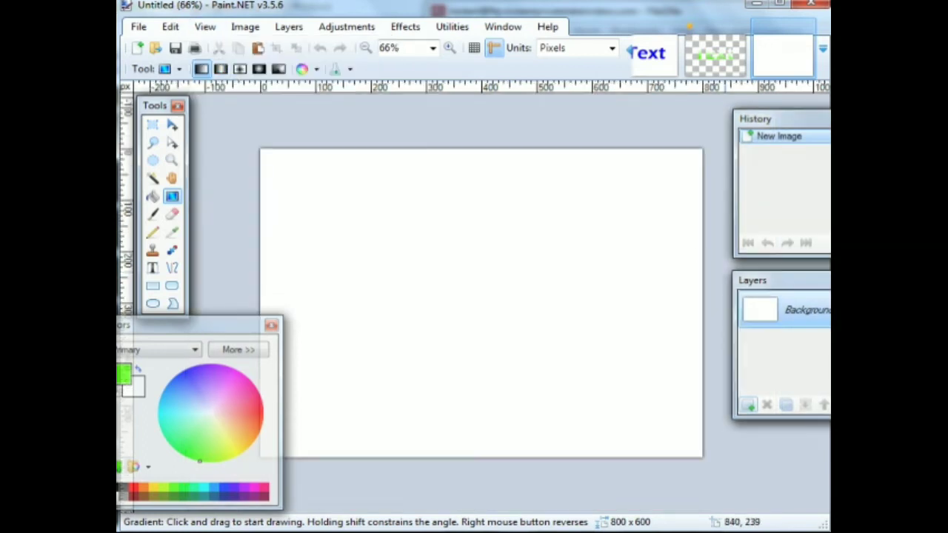
- Hide and show the new image's background layer twice
left_click(827, 310)
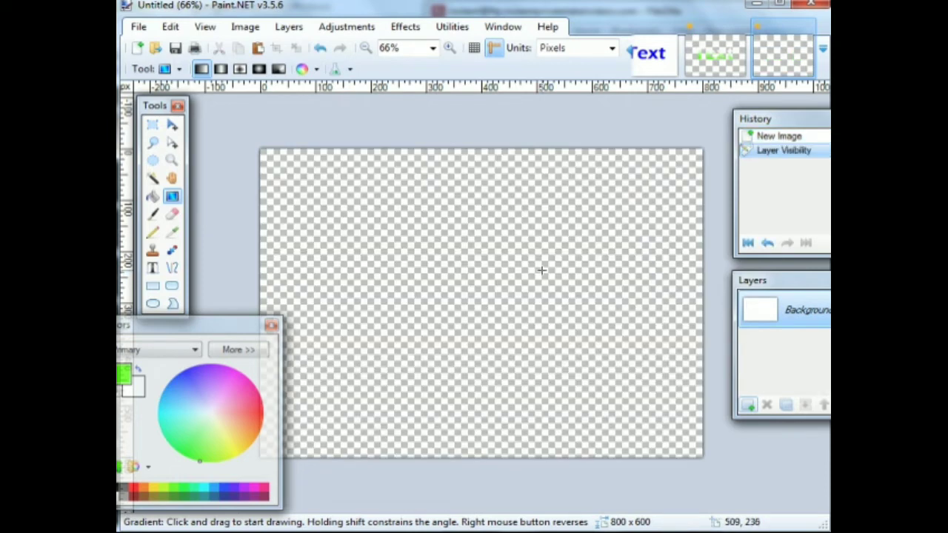
left_click(827, 310)
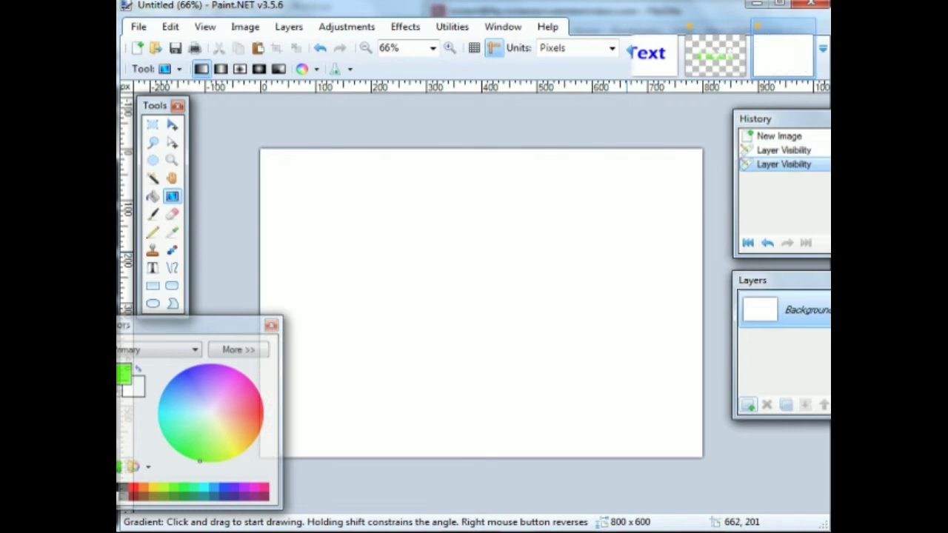
left_click(827, 310)
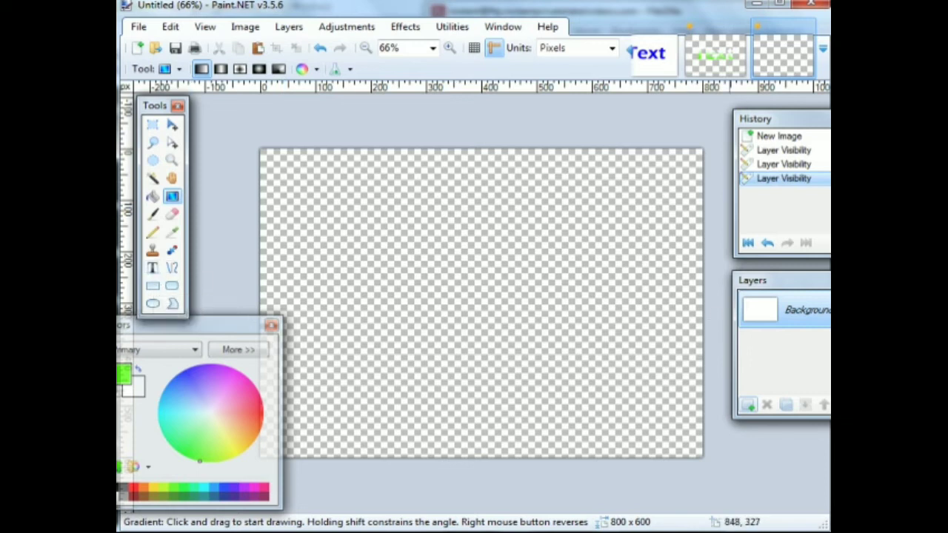
left_click(851, 310)
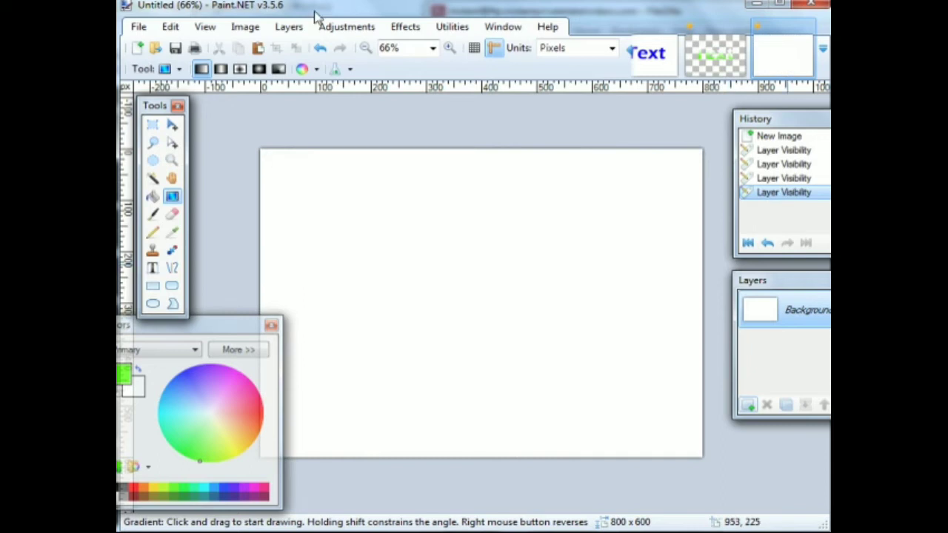
- Add a new layer above the background, and hide and show the background layer once
left_click(289, 28)
left_click(298, 43)
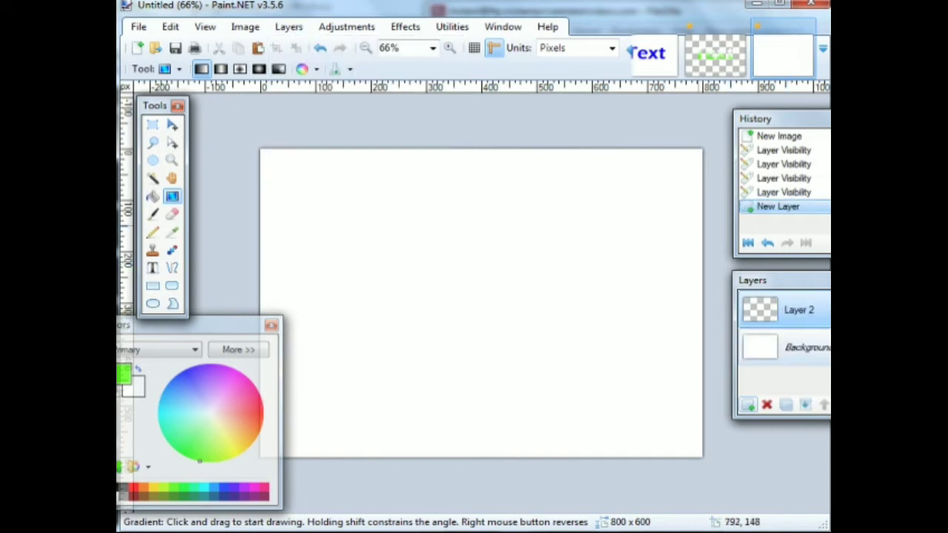
left_click(851, 347)
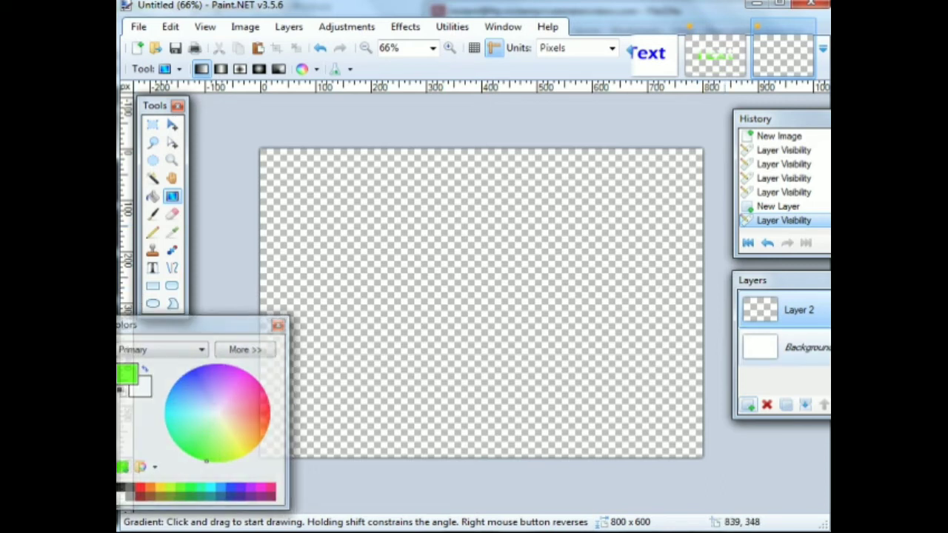
left_click(851, 347)
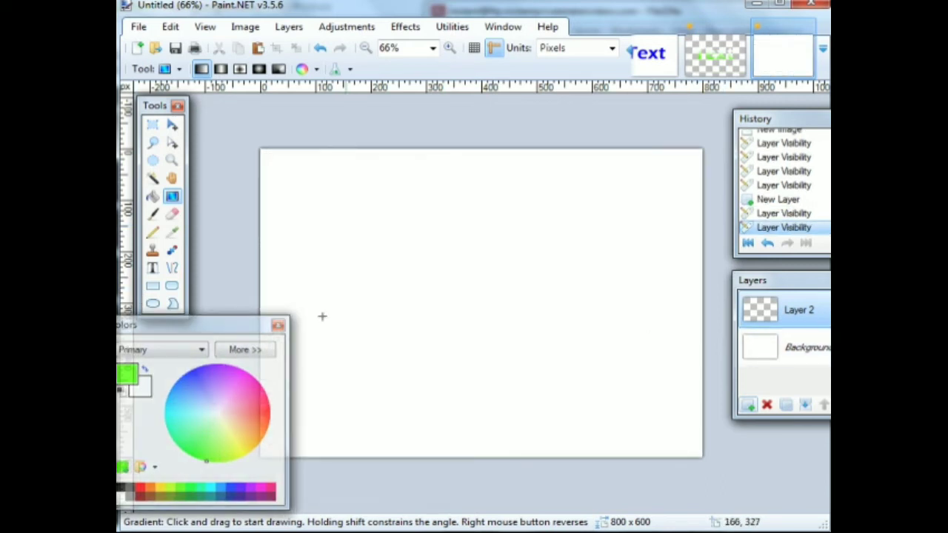
- Make the background layer active and set the primary color to dark blue
mouse_move(239, 325)
left_mouse_down()
mouse_move(219, 331)
mouse_move(230, 330)
left_mouse_up()
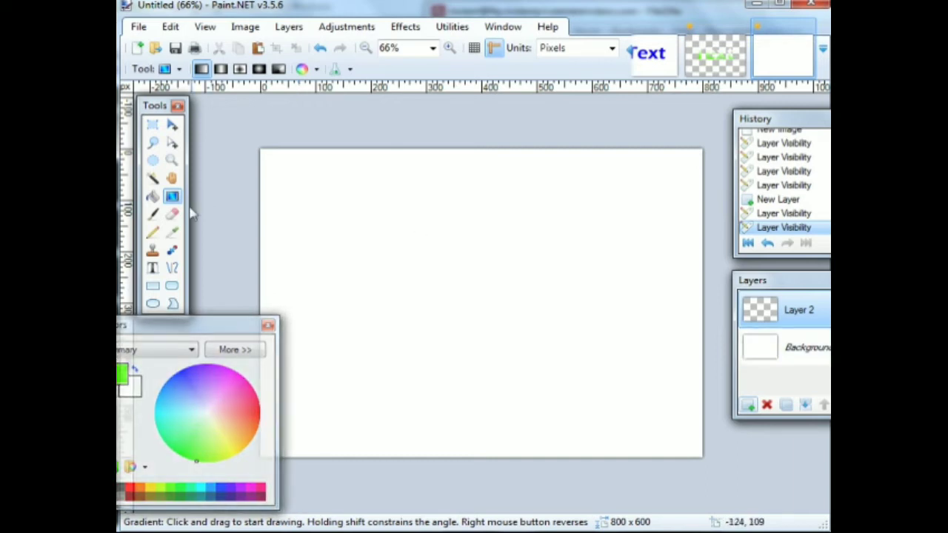
left_click(153, 269)
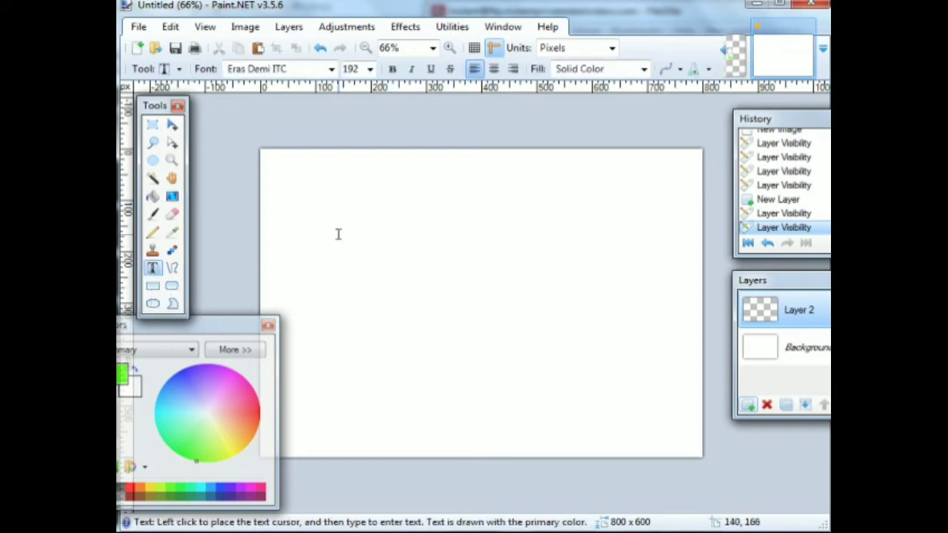
left_click(820, 349)
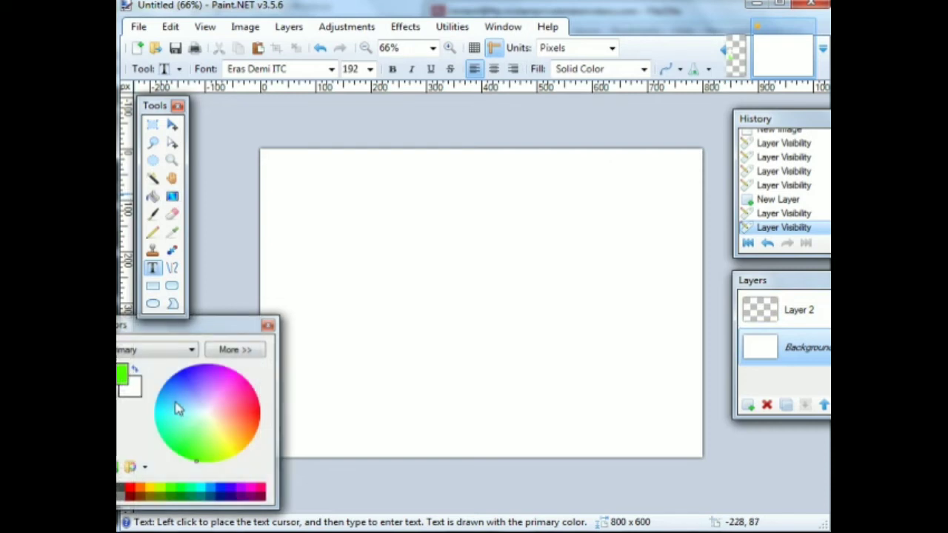
left_click(190, 384)
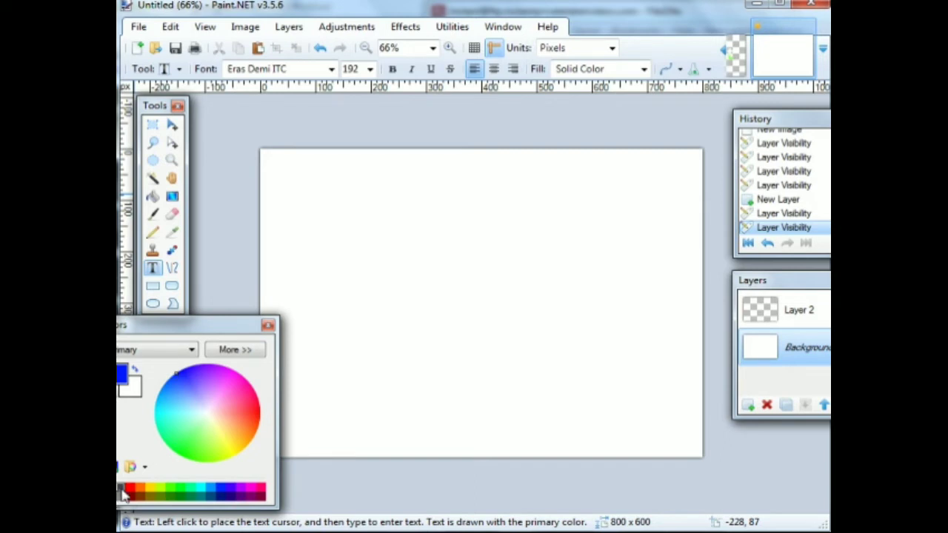
left_click(221, 500)
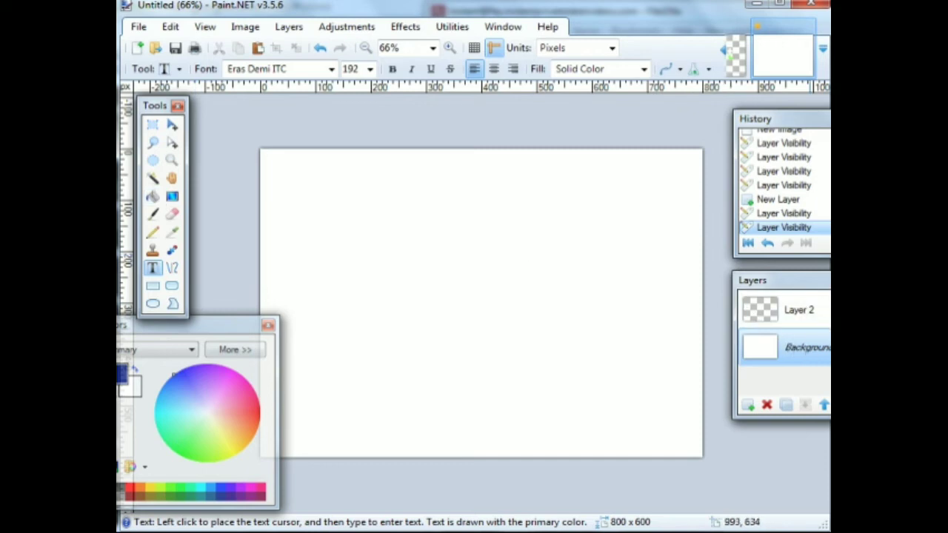
- Hide and show a layer once, reselect the background layer, and fill it with solid dark blue using the Paint Bucket
left_click(855, 347)
left_click(855, 347)
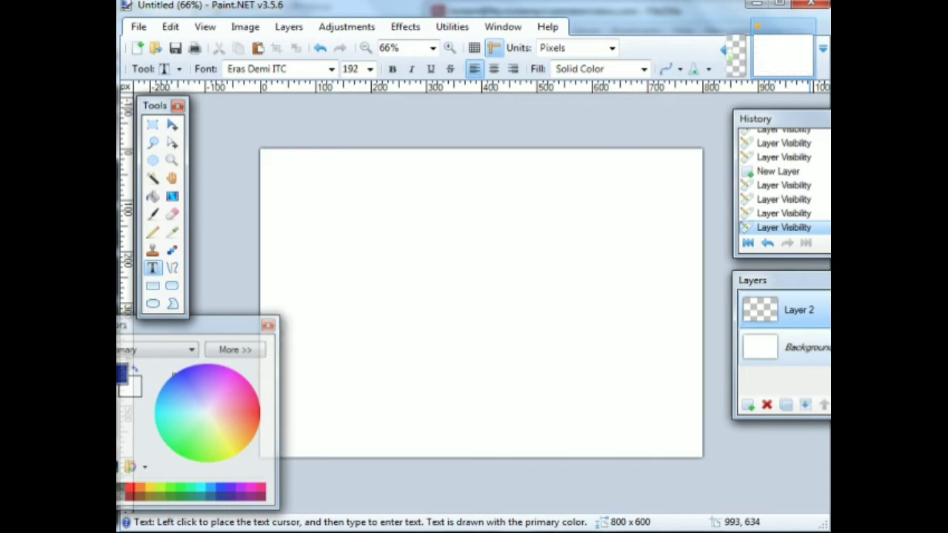
left_click(818, 352)
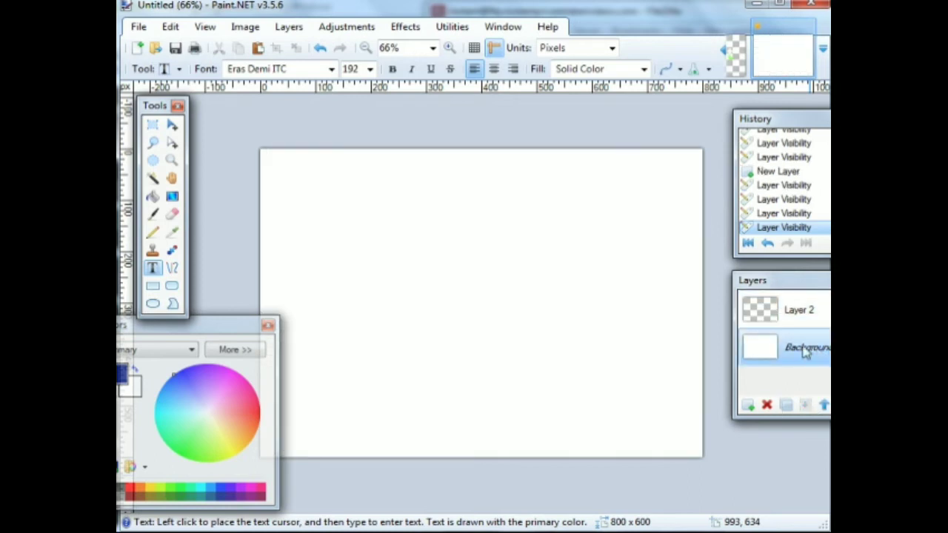
left_click(153, 197)
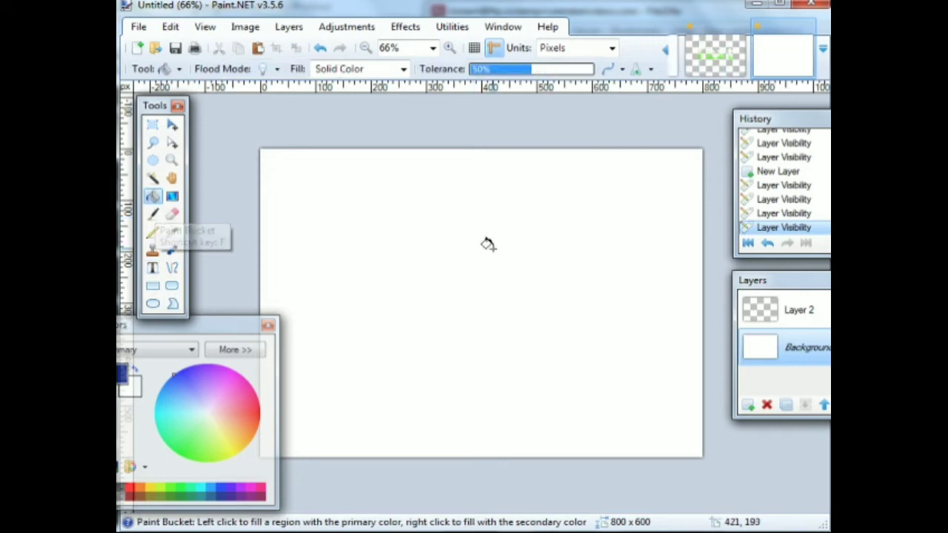
left_click(490, 247)
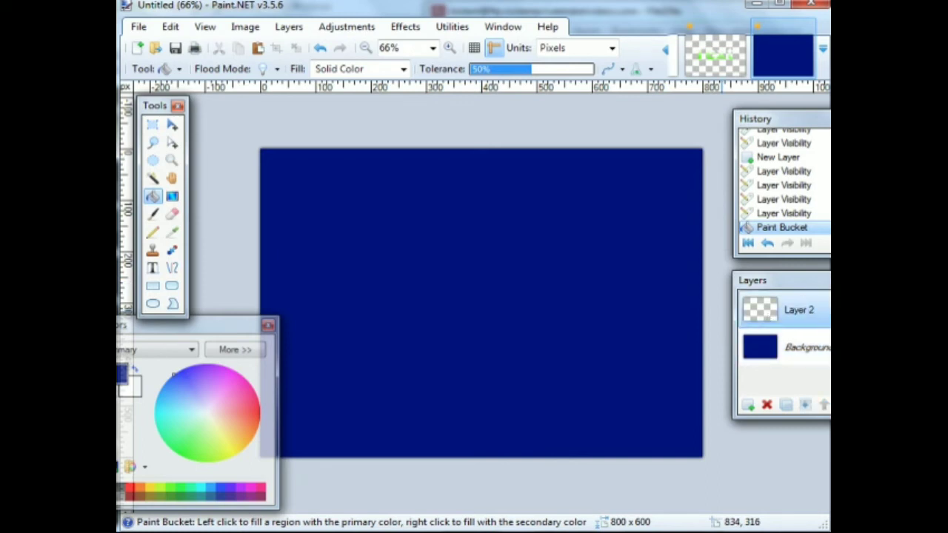
- Get the Text tool ready with white as the primary color and move the Colors window clear of the canvas
left_click(153, 269)
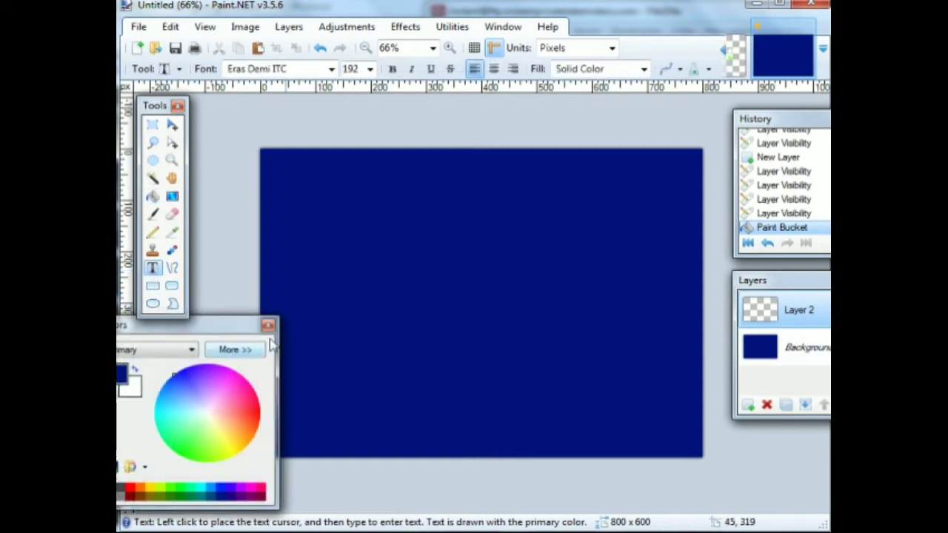
left_click(133, 387)
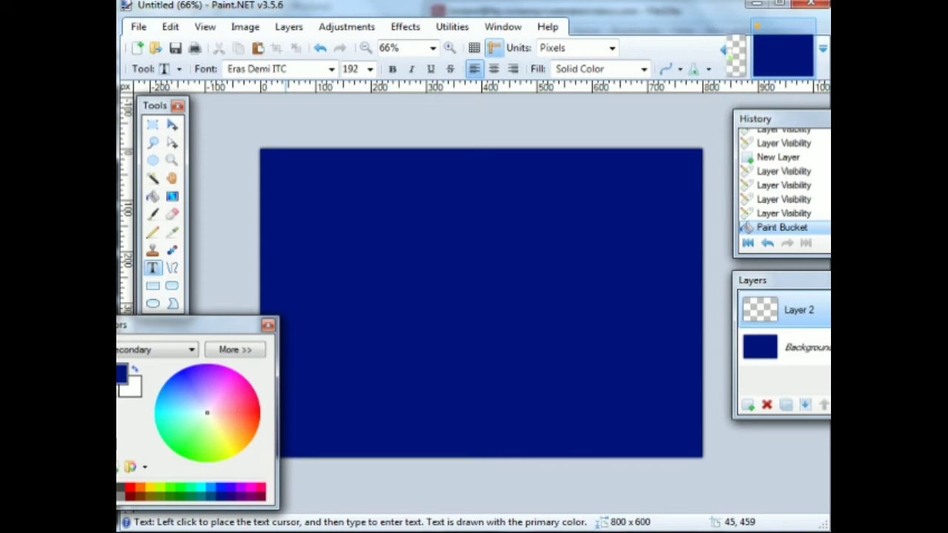
left_click(121, 375)
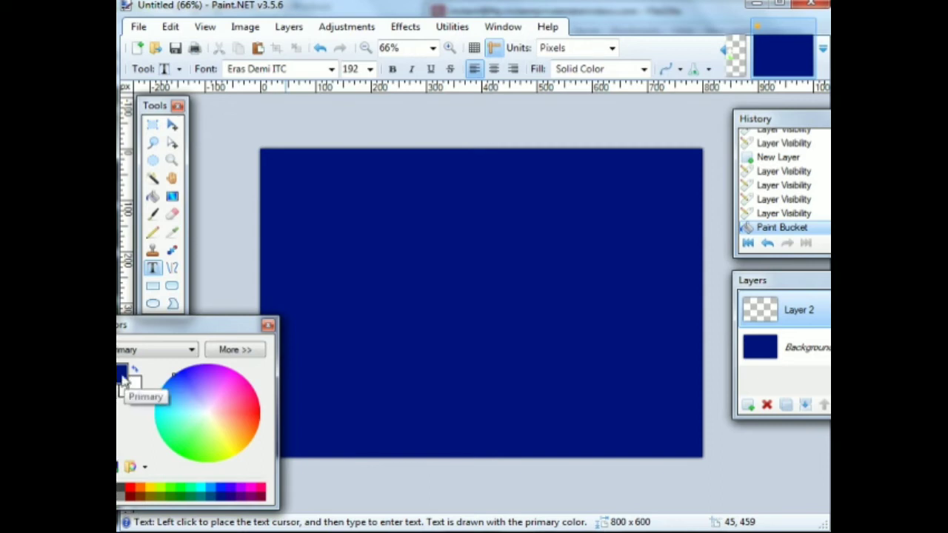
left_click_drag(154, 333, 190, 333)
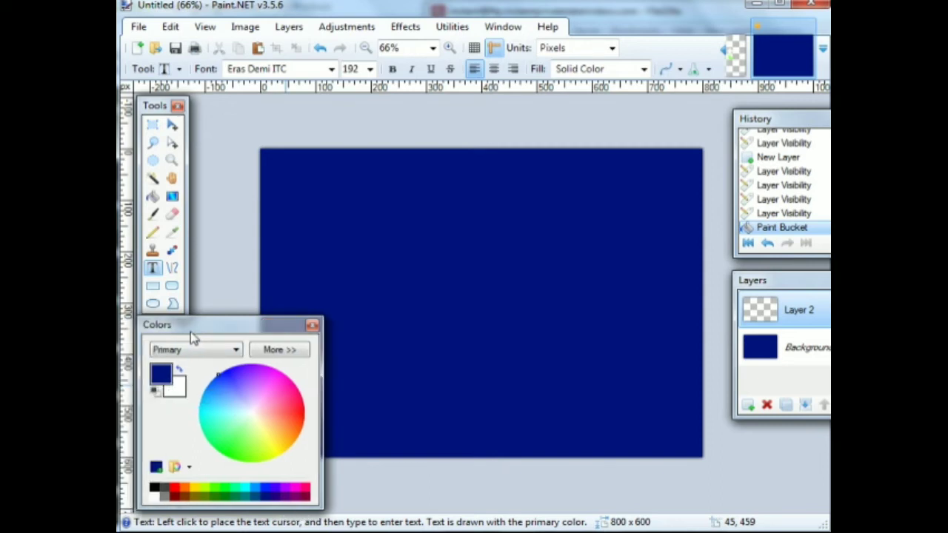
left_click(175, 392)
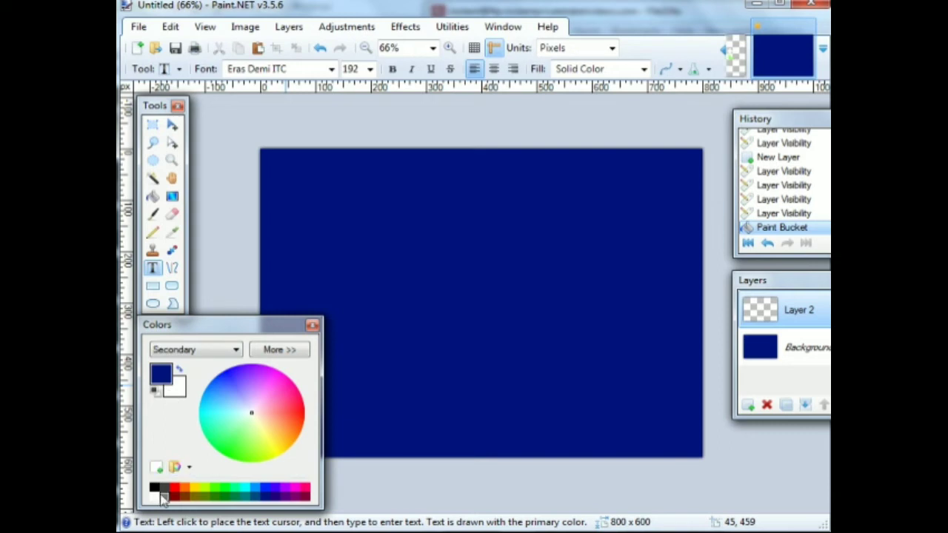
left_click(164, 376)
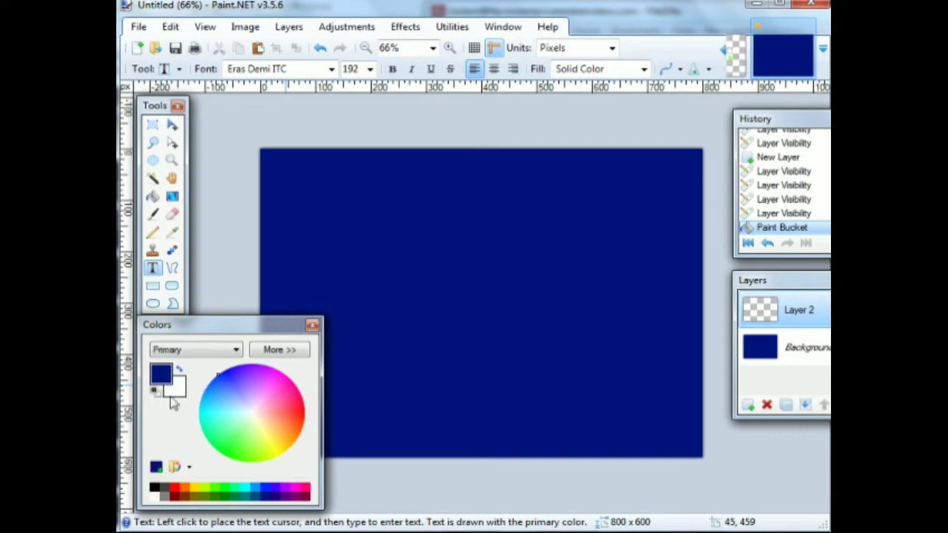
left_click(155, 496)
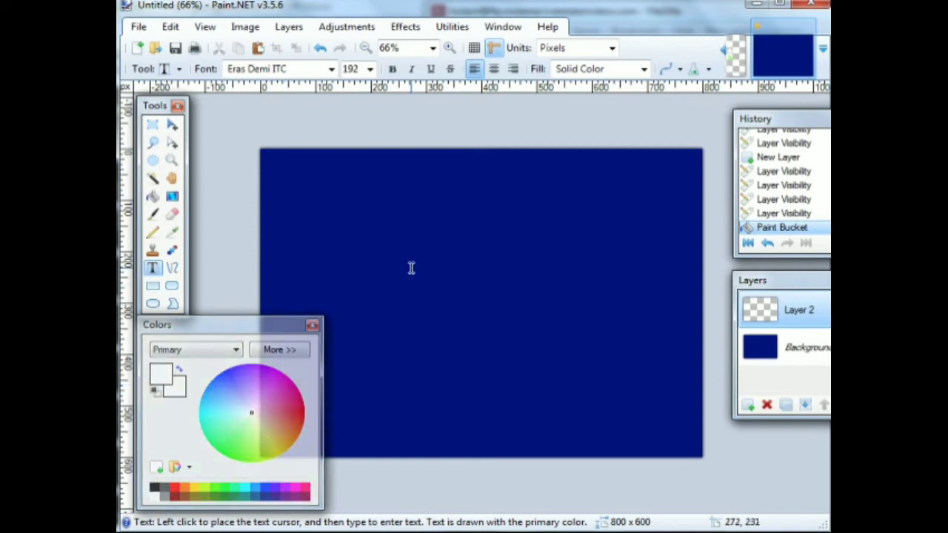
left_click_drag(288, 331, 211, 352)
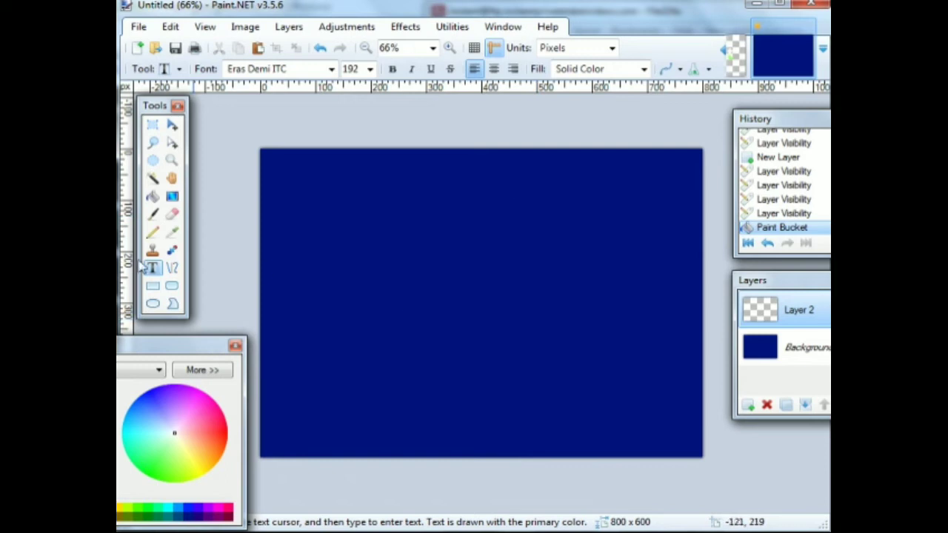
- Add the word "Text" in white on Layer 2, set its font size to 144, and move it to the canvas's upper middle
left_click(395, 285)
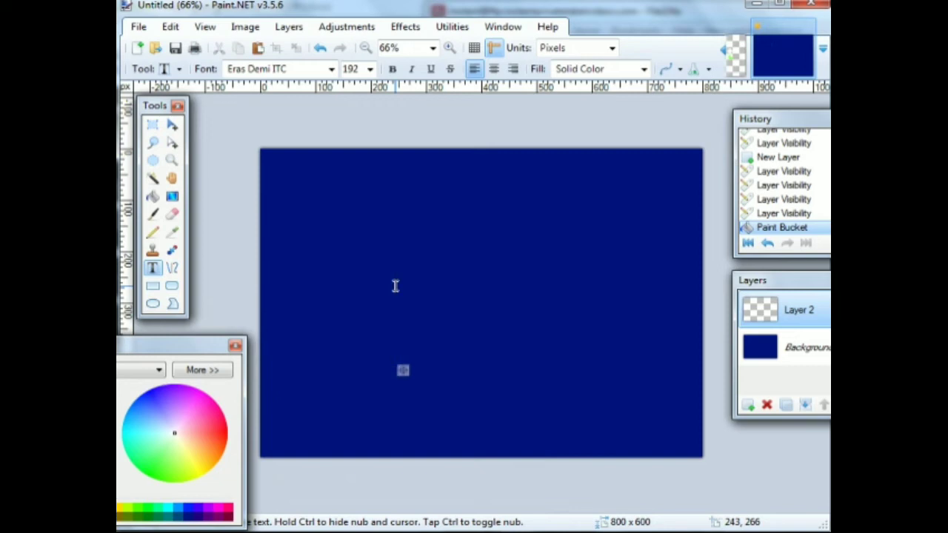
type("Text")
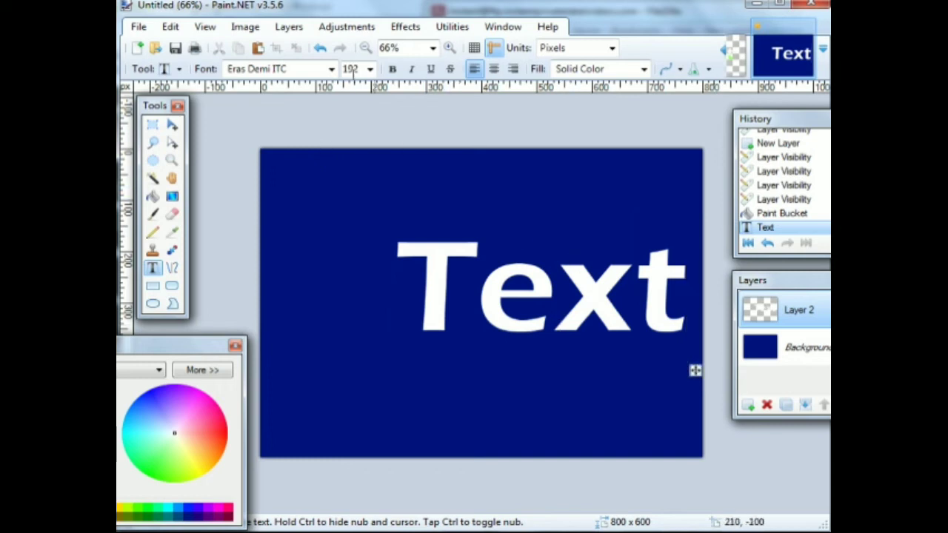
left_click(370, 69)
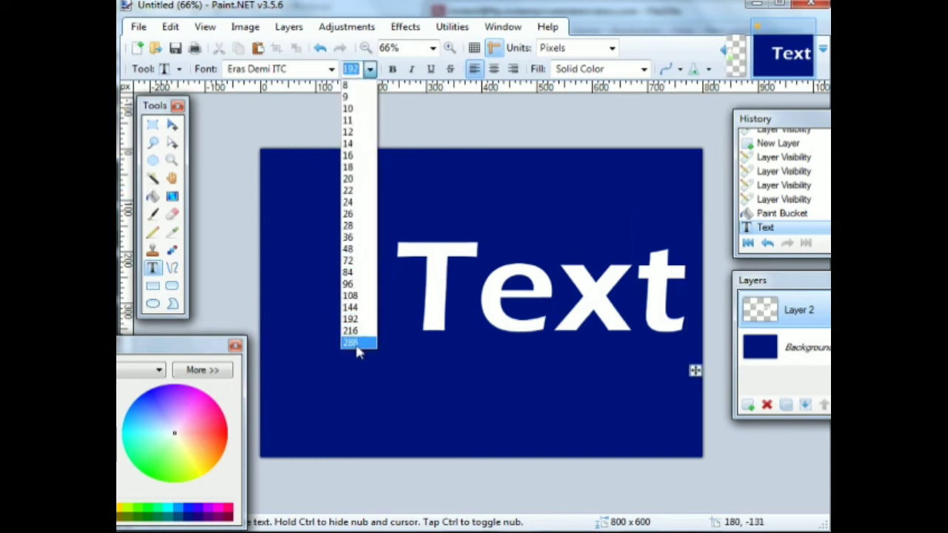
left_click(354, 308)
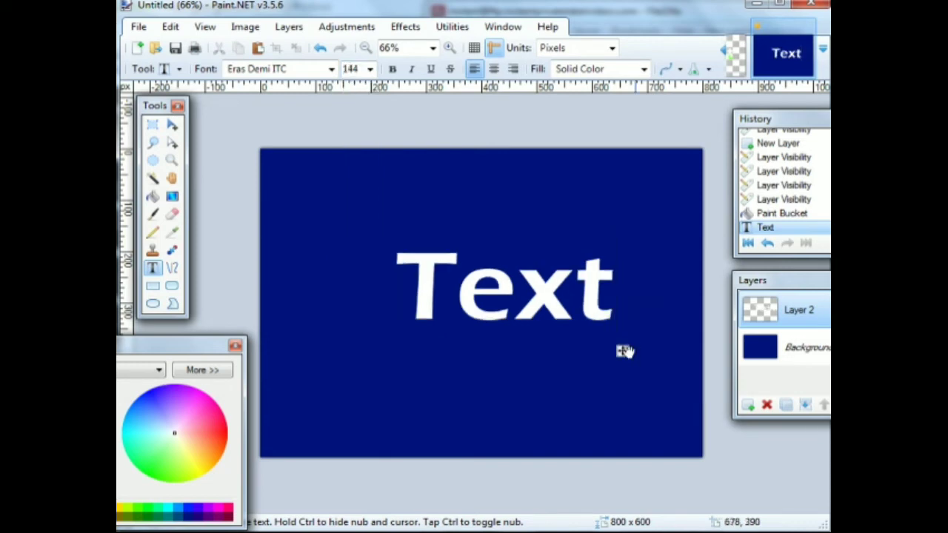
left_click_drag(622, 353, 593, 299)
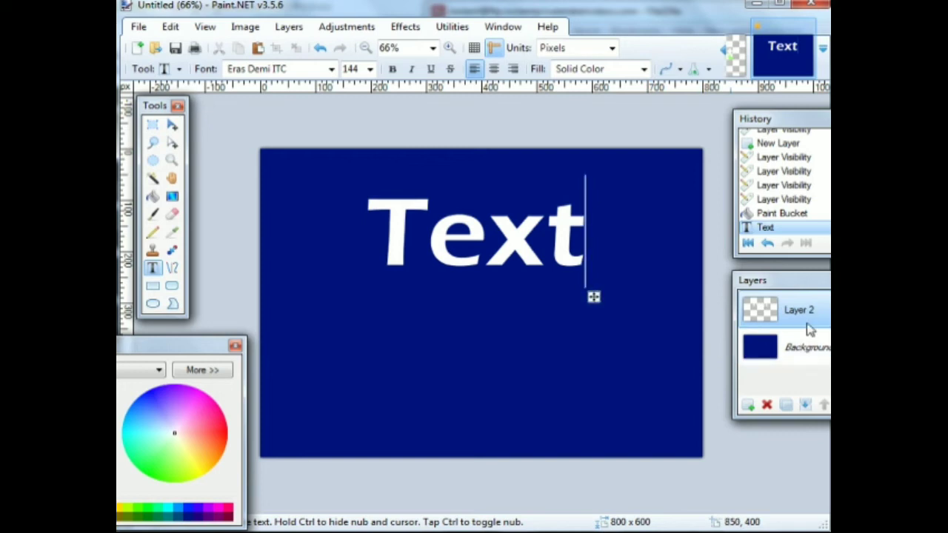
- Duplicate the text layer and move all of the copy's pixels down so its word sits just below the original
left_click(289, 30)
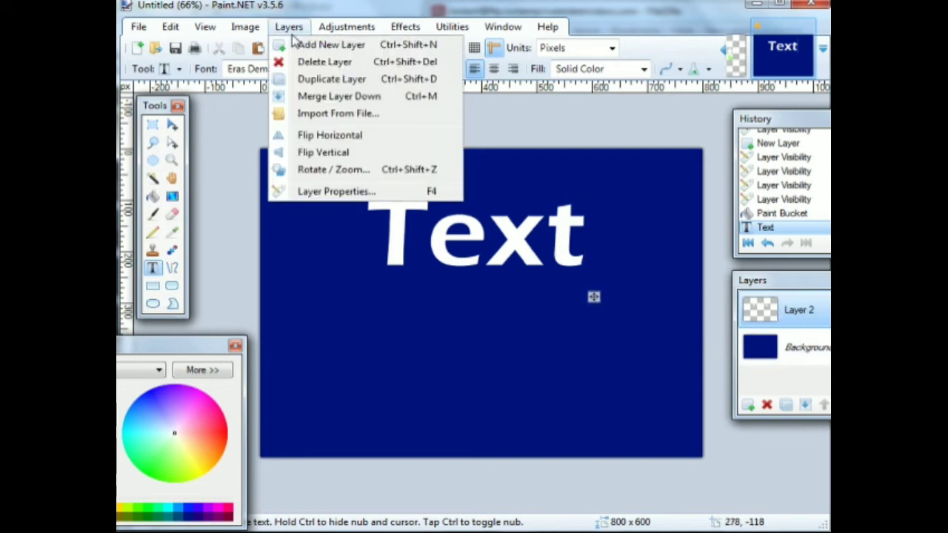
left_click(304, 79)
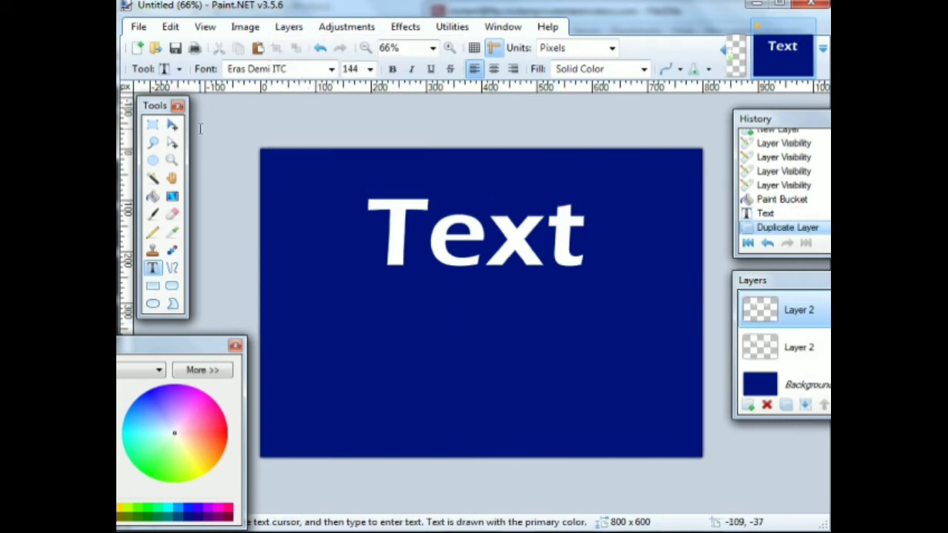
left_click(173, 125)
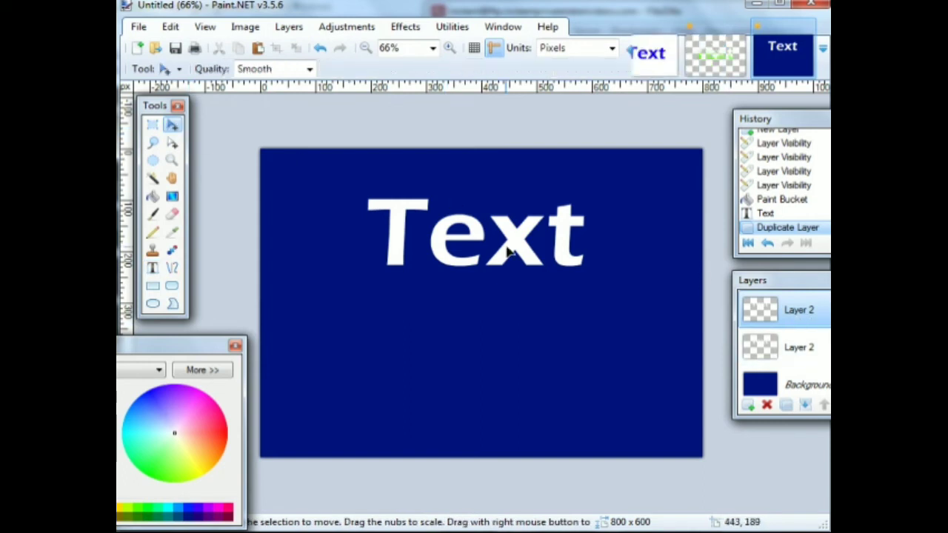
key("ctrl+a")
left_click_drag(497, 244, 511, 319)
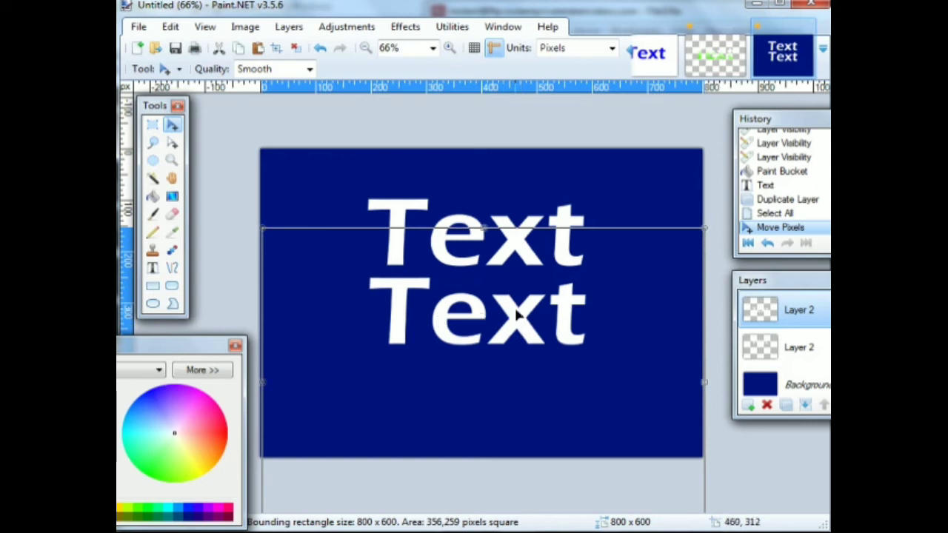
mouse_move(518, 316)
left_mouse_down()
mouse_move(516, 305)
mouse_move(516, 319)
mouse_move(528, 323)
left_mouse_up()
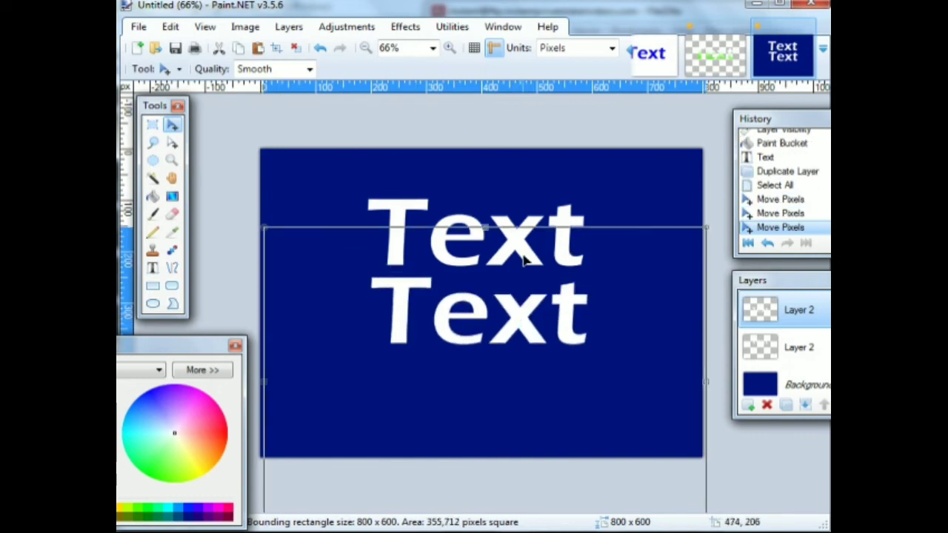
- Try moving the pixels on the original text layer, undo that move, and make the duplicate layer active again
left_click(787, 346)
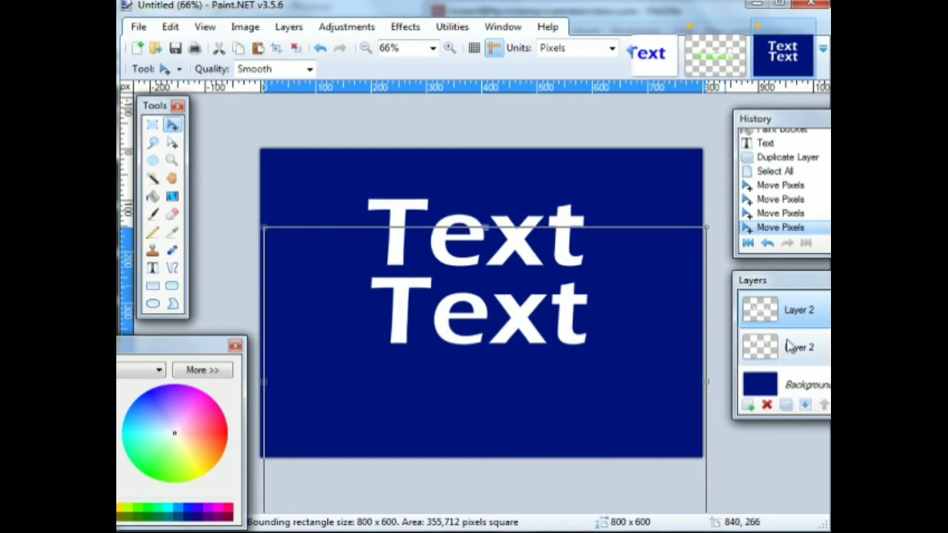
left_click_drag(570, 213, 566, 226)
key("ctrl+z")
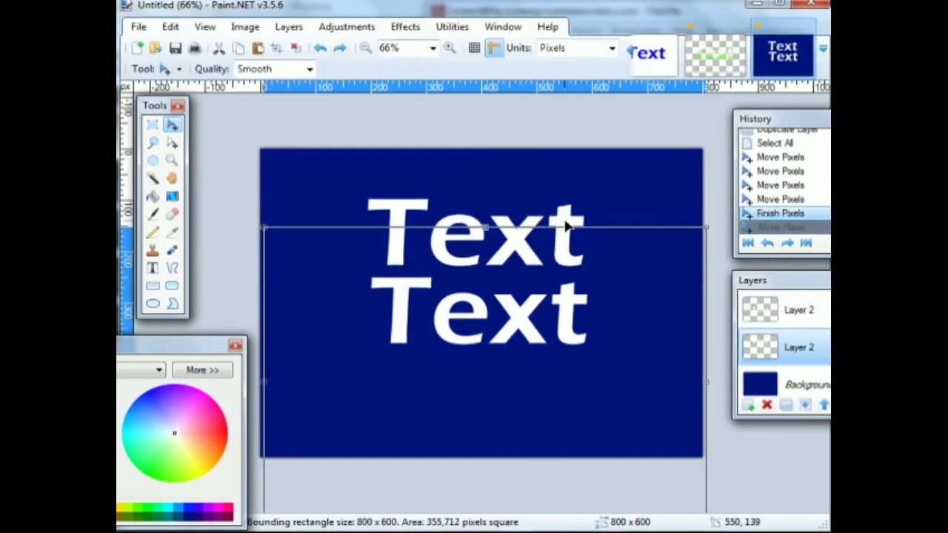
left_click(804, 313)
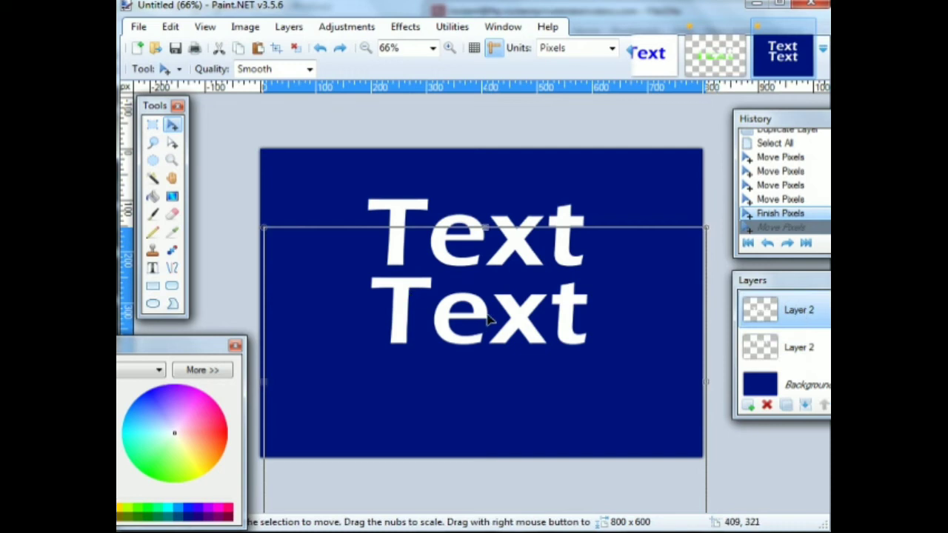
- Nudge the duplicate text slightly down and flip its layer vertically
left_click_drag(511, 313, 518, 320)
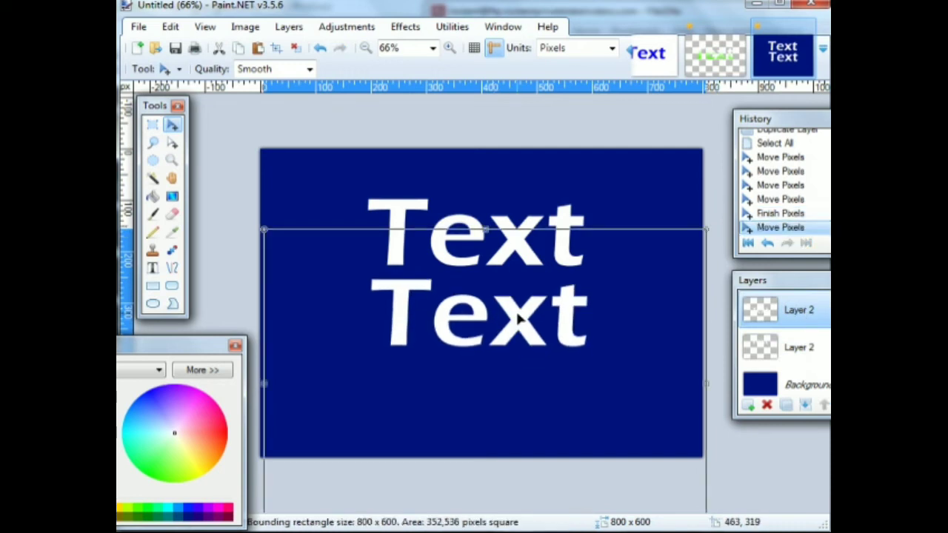
left_click(290, 28)
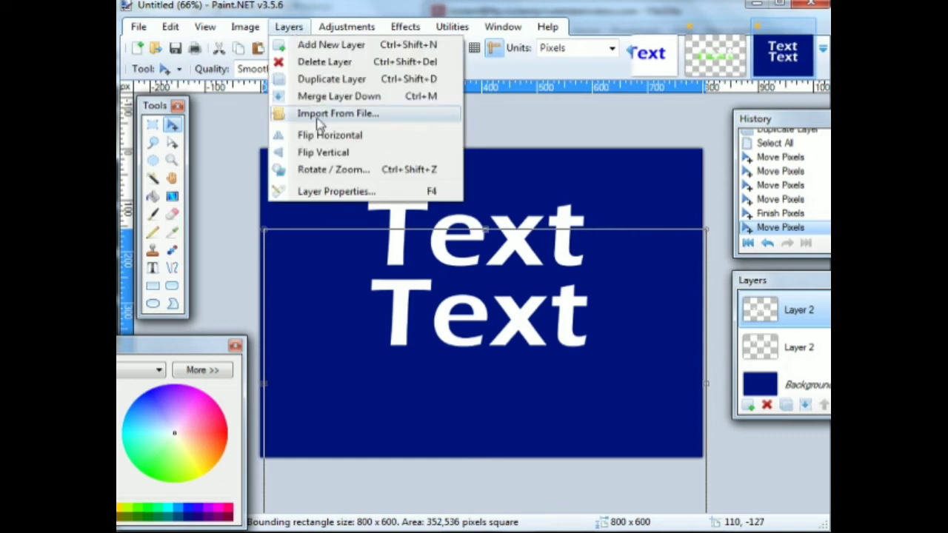
left_click(331, 155)
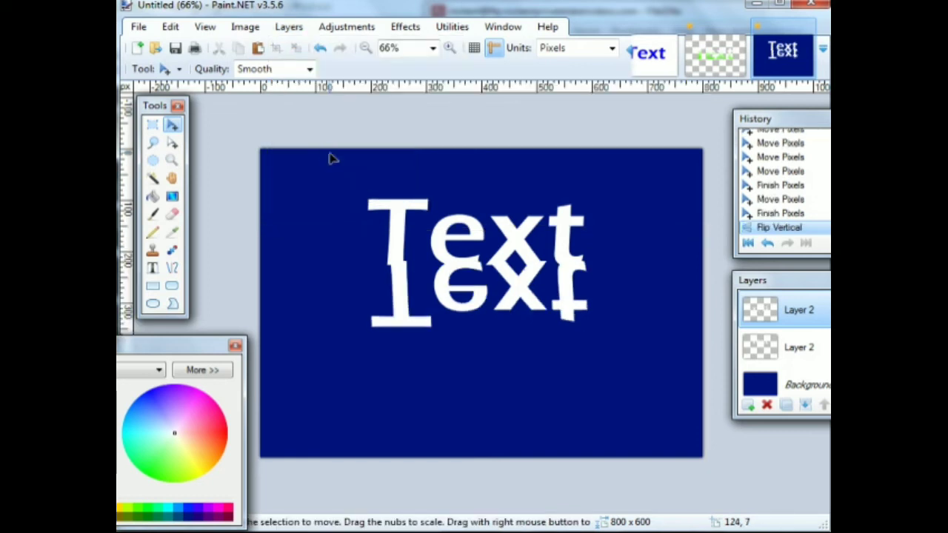
- Select the whole flipped layer and align its word directly beneath the original text as a mirror image, nearly touching the letters
key("ctrl+a")
left_click_drag(510, 292, 509, 300)
key("Up")
key("Up")
key("Up")
key("Up")
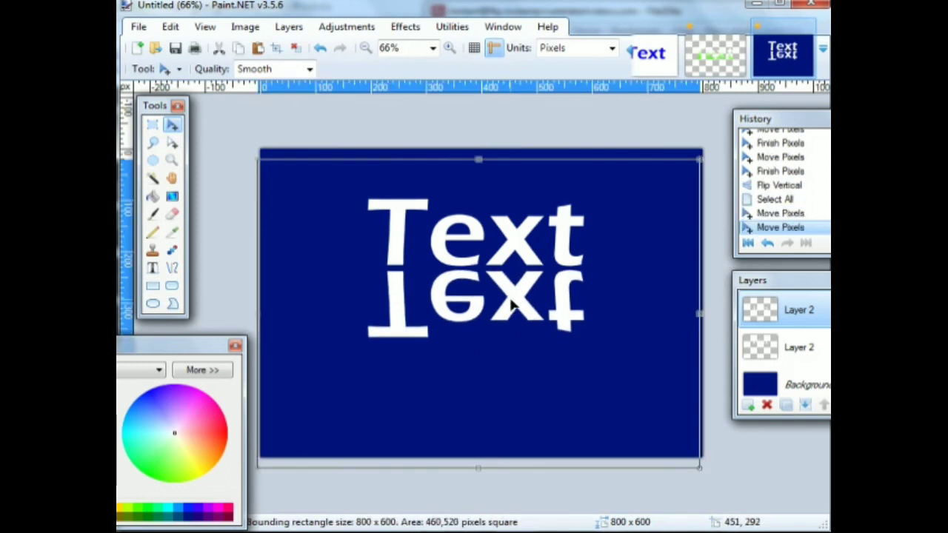
key("Up")
key("Up")
key("Up")
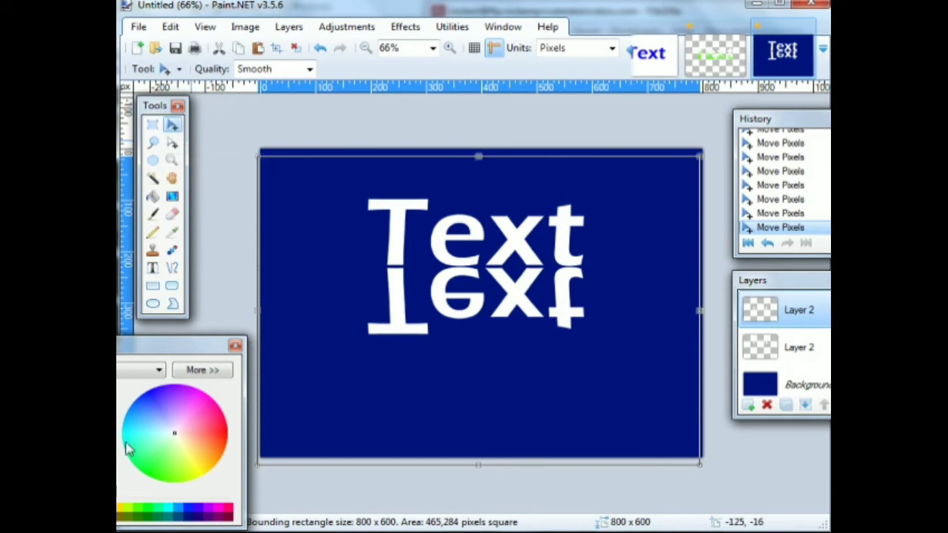
- Make the Background layer active and sample the canvas's dark blue as the primary color with the Color Picker
left_click_drag(170, 346, 234, 328)
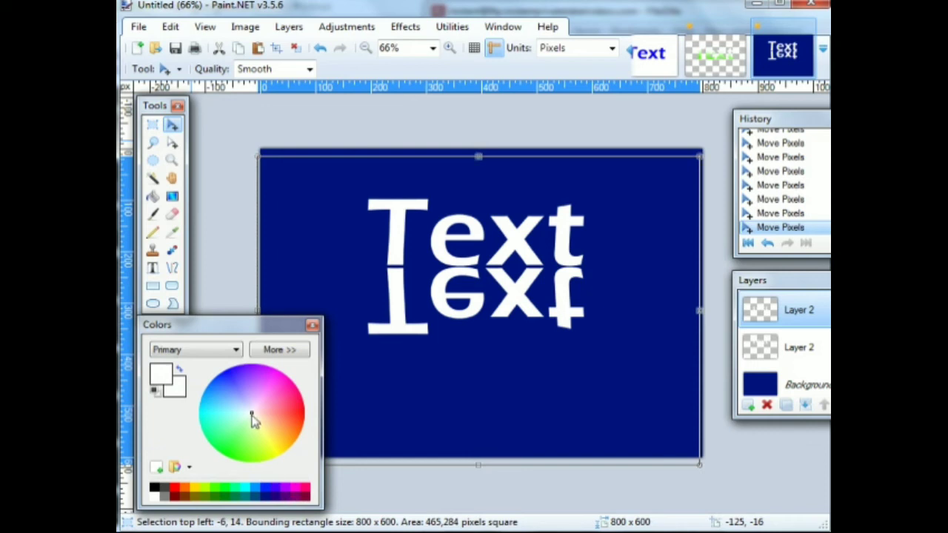
left_click(172, 232)
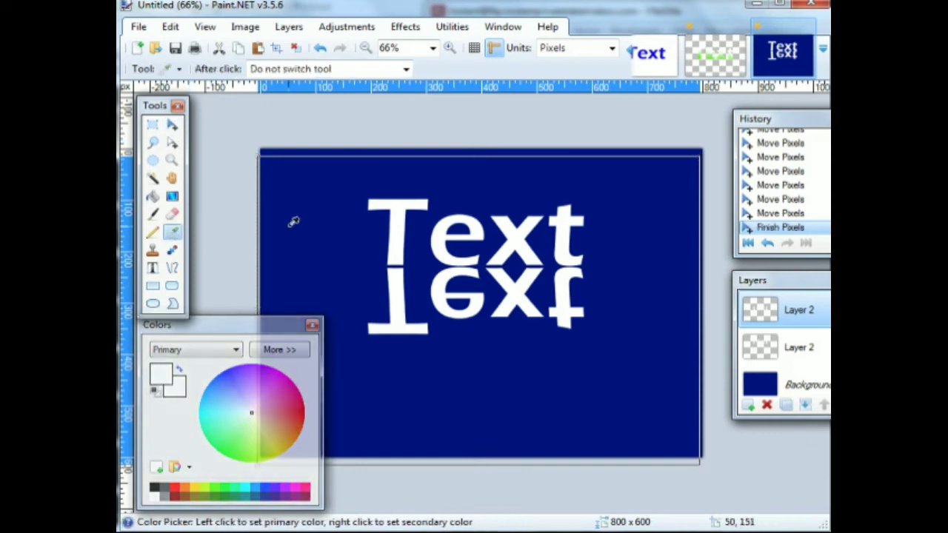
left_click(796, 384)
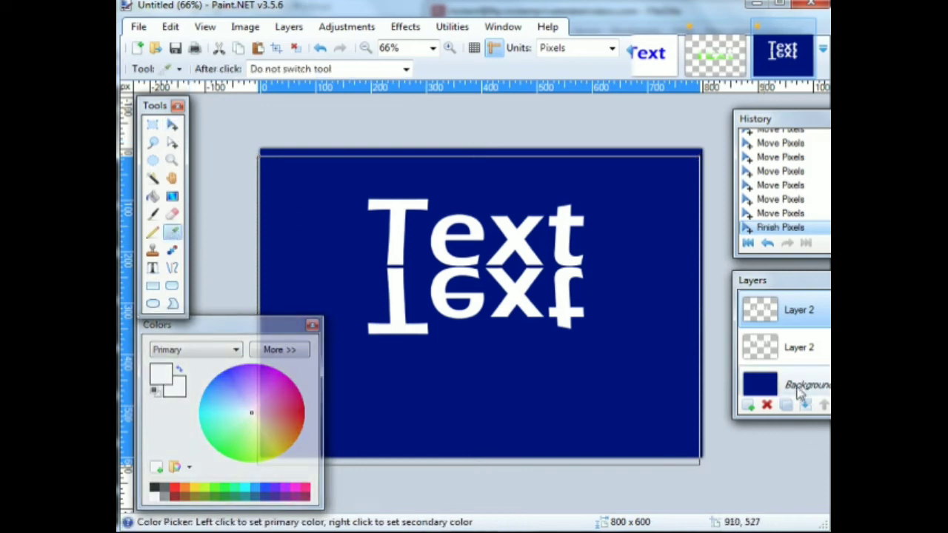
left_click(583, 372)
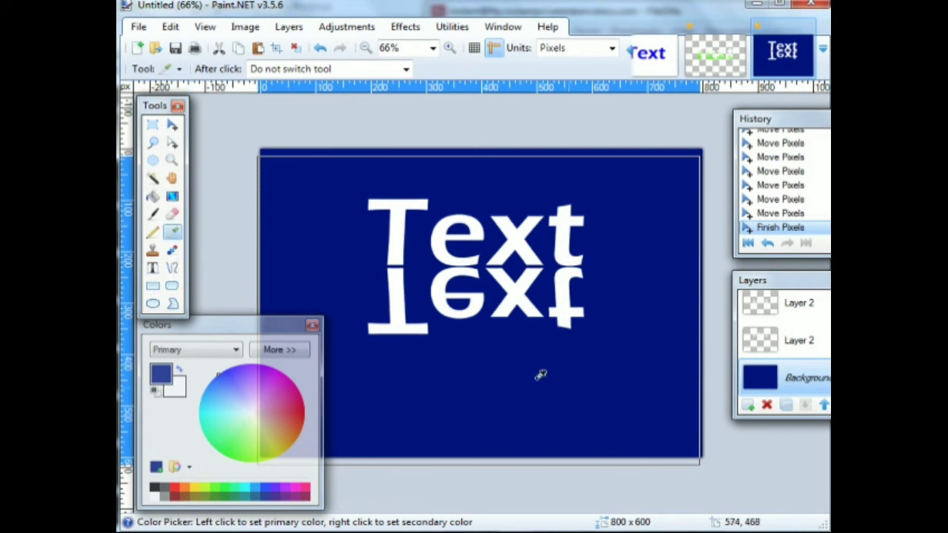
- Identify the flipped text layer by toggling its visibility, make it active and select all its mirrored letters with the Magic Wand
left_click(171, 198)
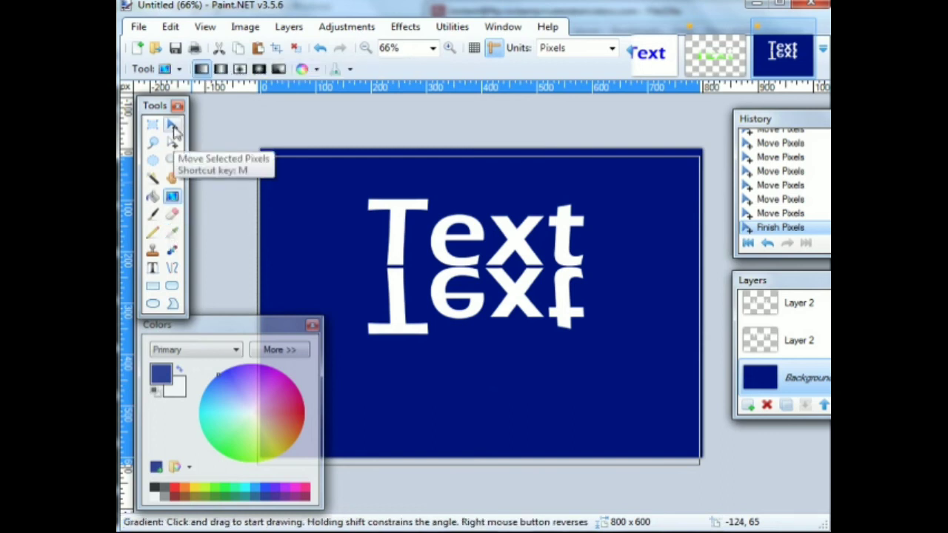
left_click(812, 345)
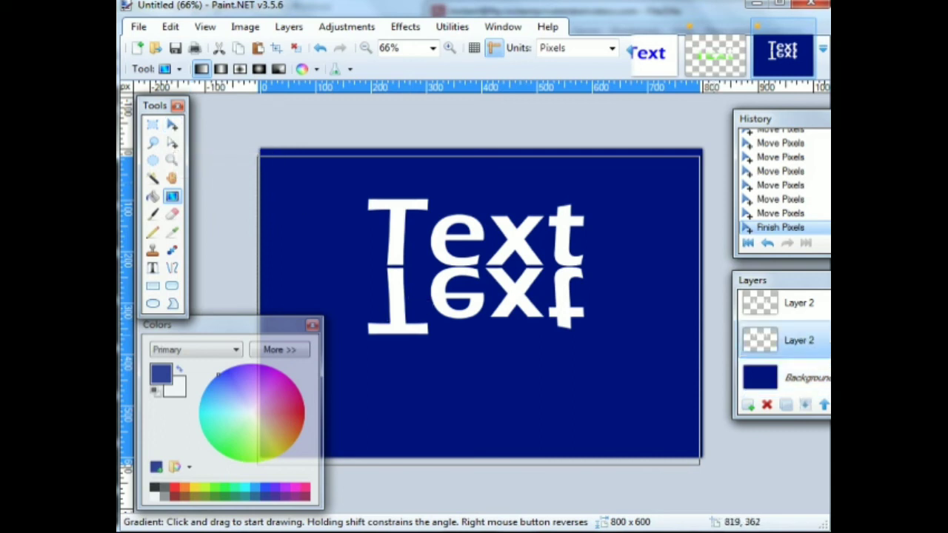
left_click(826, 303)
left_click(826, 303)
left_click(815, 309)
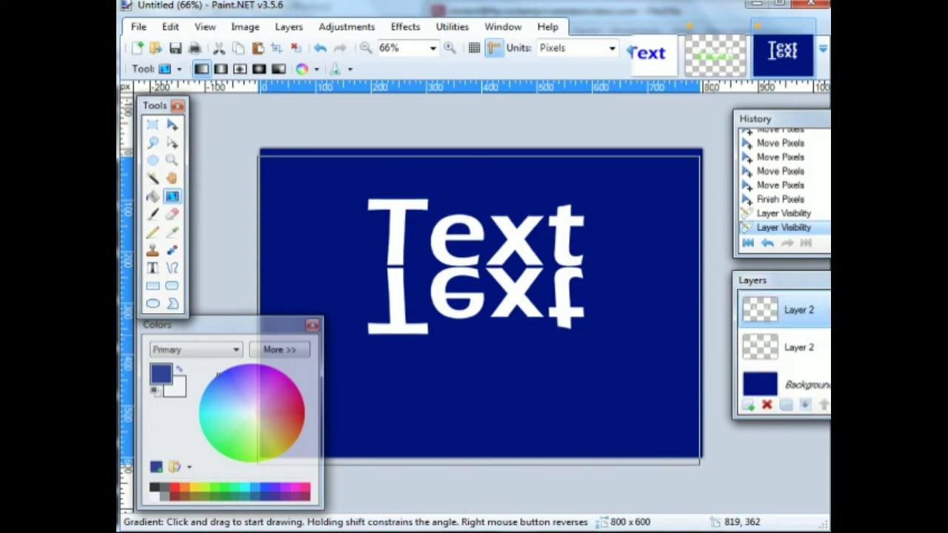
left_click(152, 178)
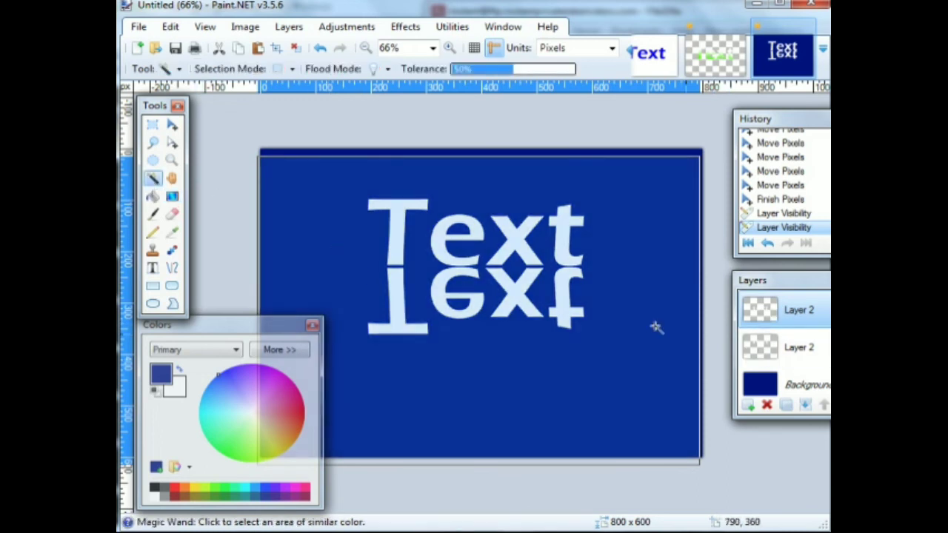
left_click(395, 317)
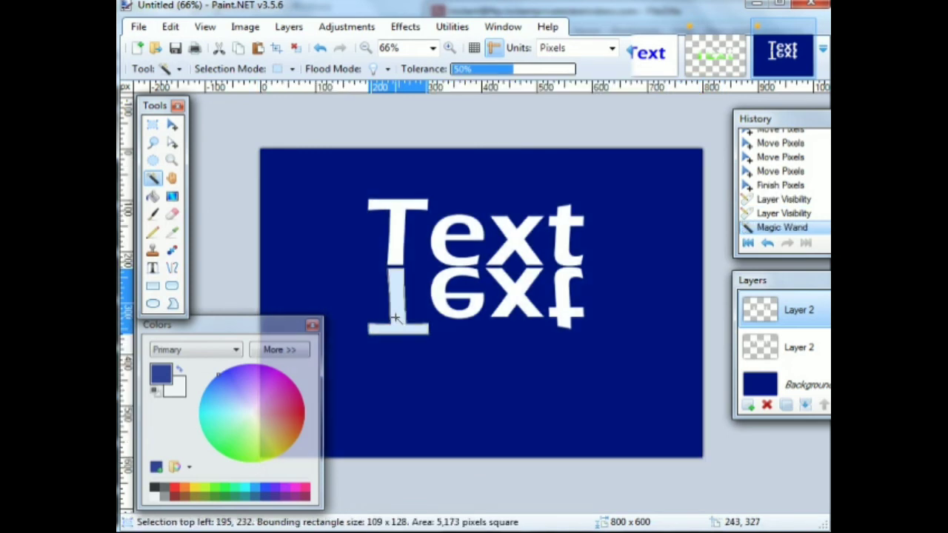
left_click(441, 293, "shift")
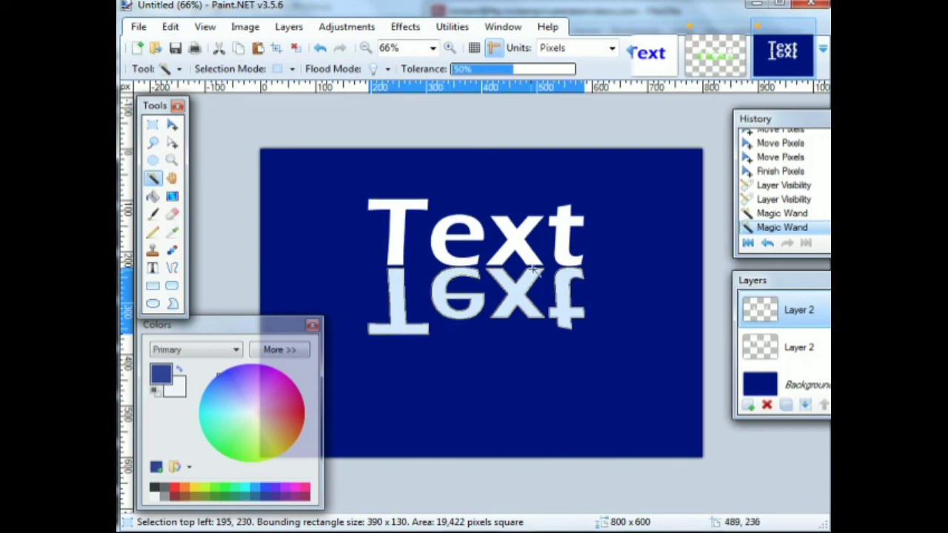
- Fill the selected mirrored letters with a linear gradient about 86 pixels long, fading from white at their upper edge down to dark blue
left_click(171, 197)
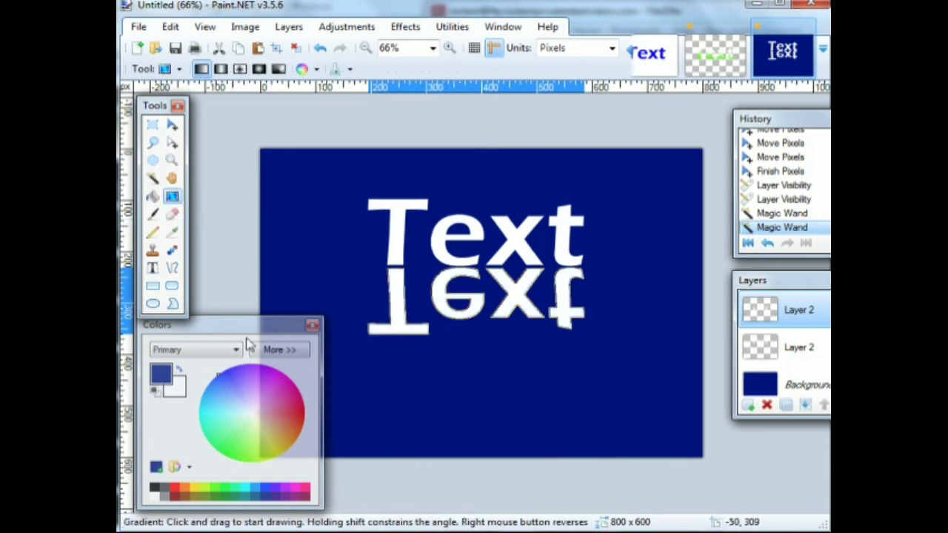
left_click(513, 294)
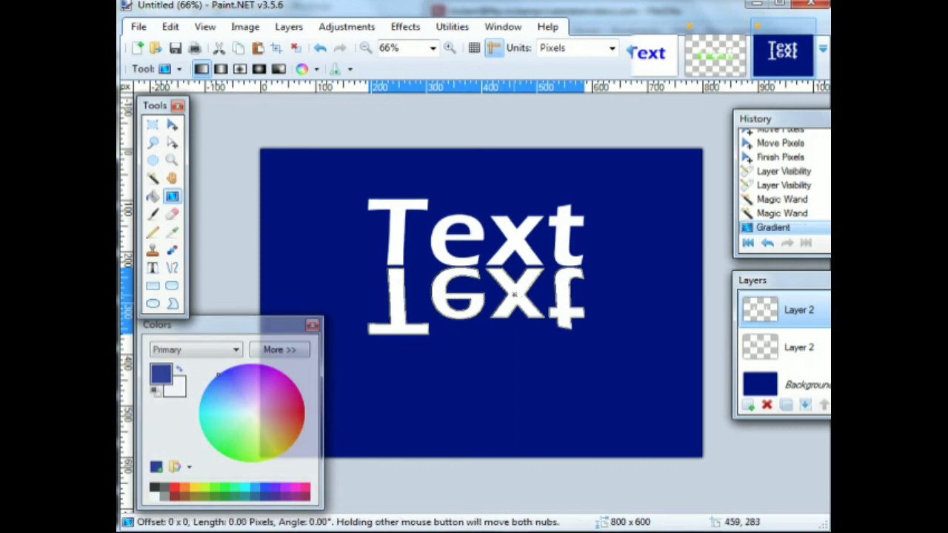
left_click_drag(514, 294, 499, 400)
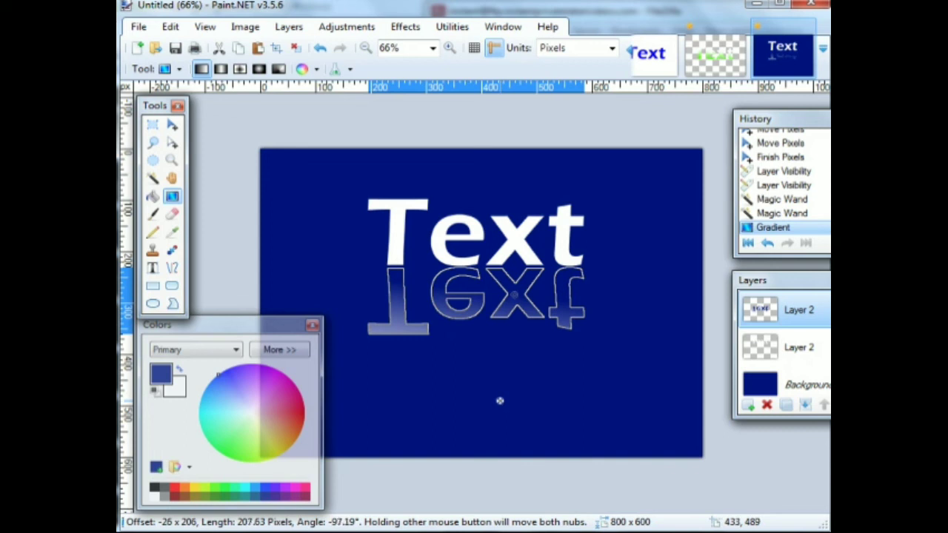
left_click_drag(500, 401, 516, 308)
left_click_drag(516, 276, 519, 266)
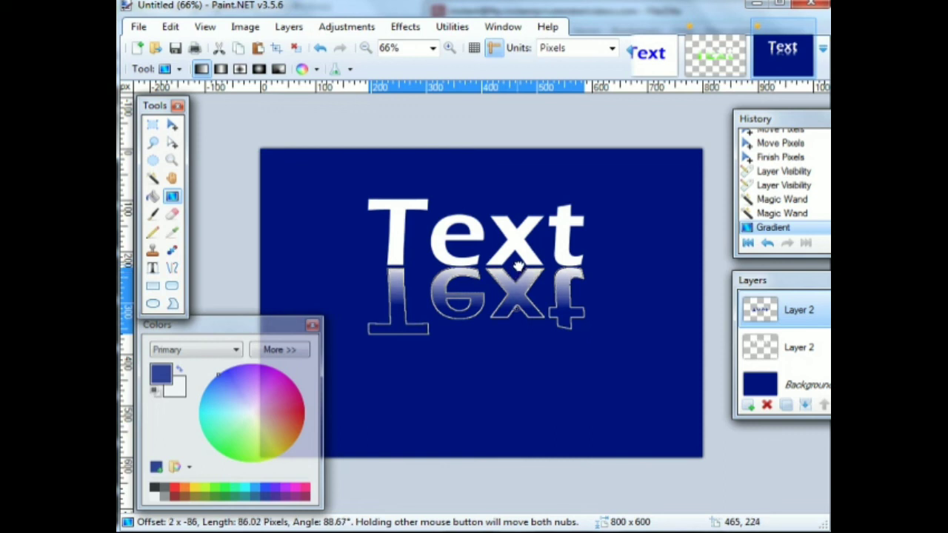
left_click_drag(518, 266, 519, 267)
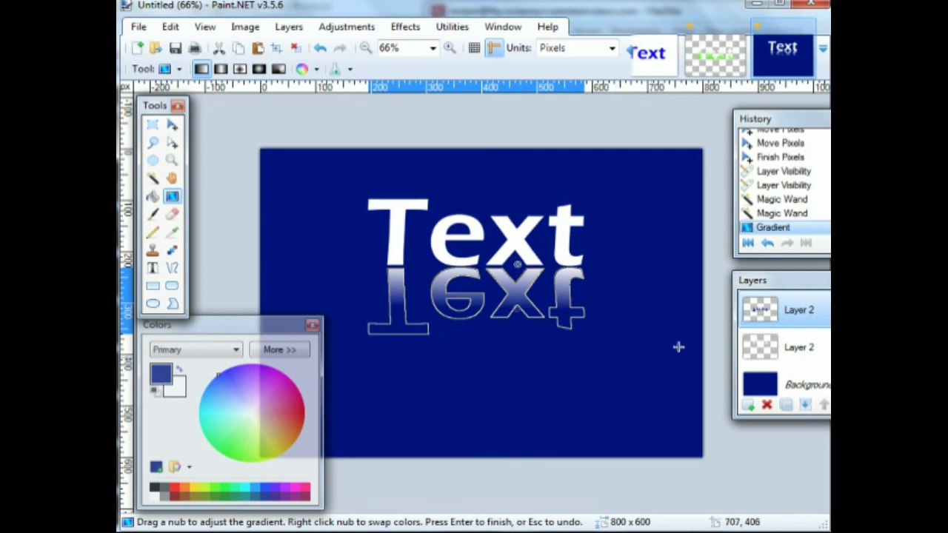
- Deselect the letters and erase a rectangular strip of about 477 × 86 pixels covering the leftover outlines at the reflection's lower end
left_click(151, 125)
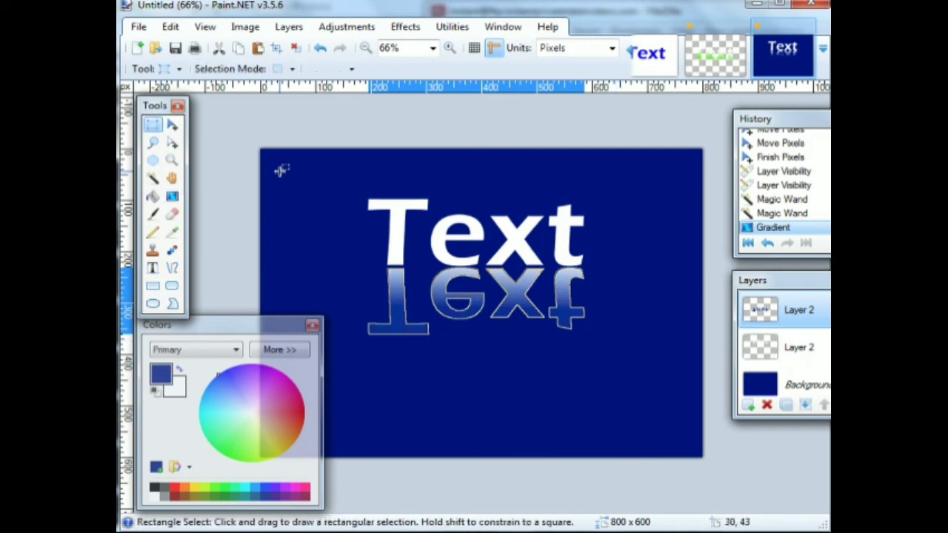
left_click(282, 170)
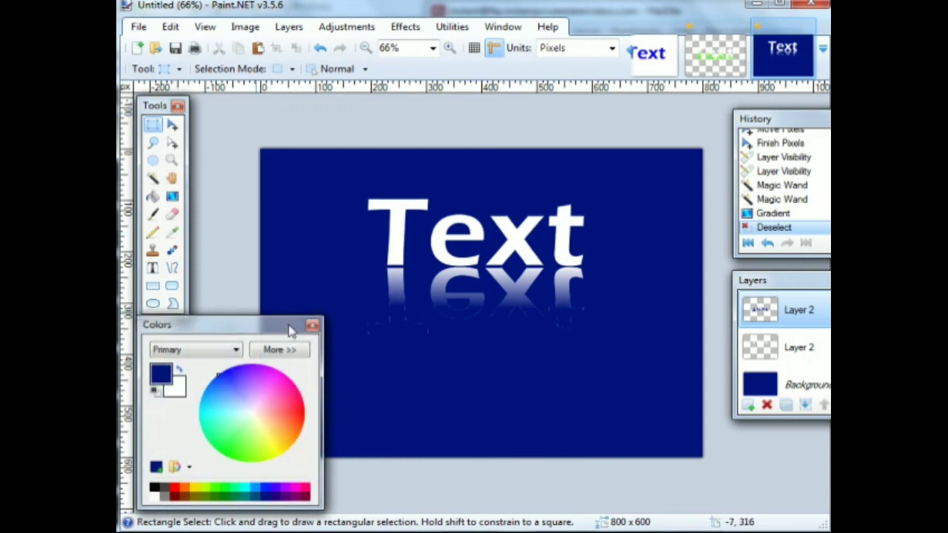
left_click_drag(293, 326, 264, 326)
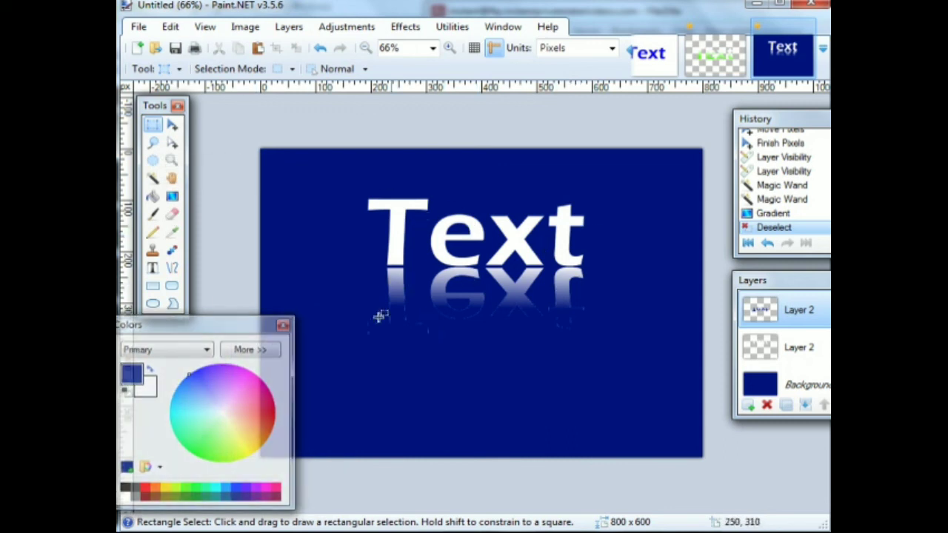
left_click_drag(616, 345, 353, 302)
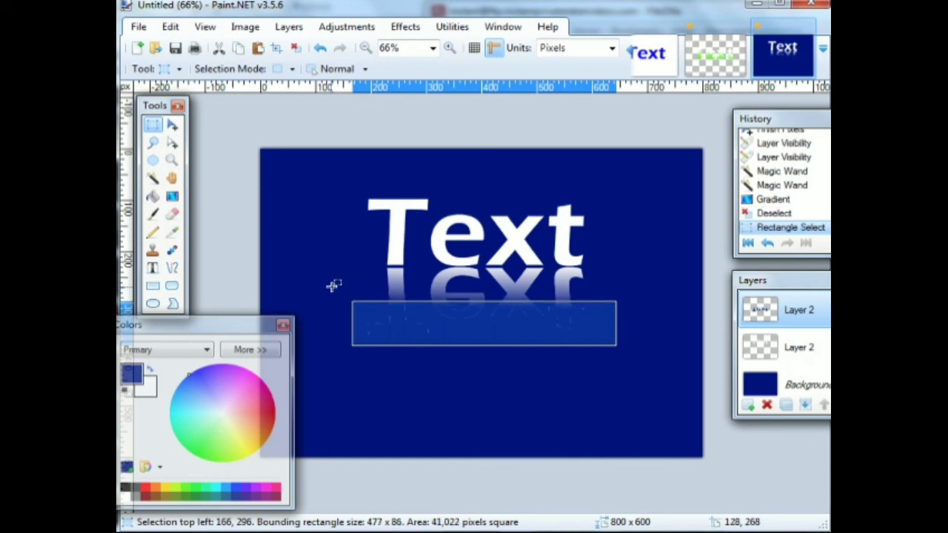
key("Delete")
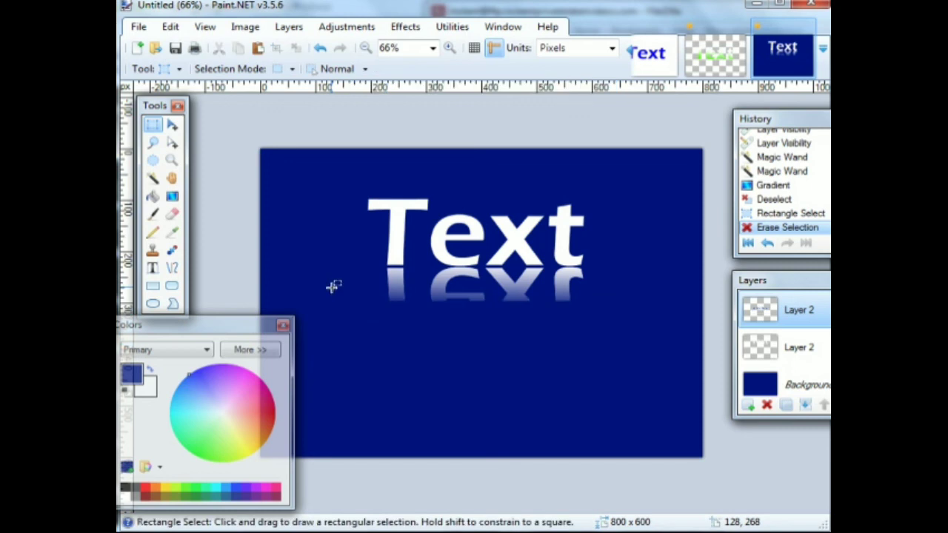
- Try erasing a strip of about 474 × 79 pixels along the reflection's lower edge, undo the erasure and deselect
left_click_drag(360, 333, 622, 294)
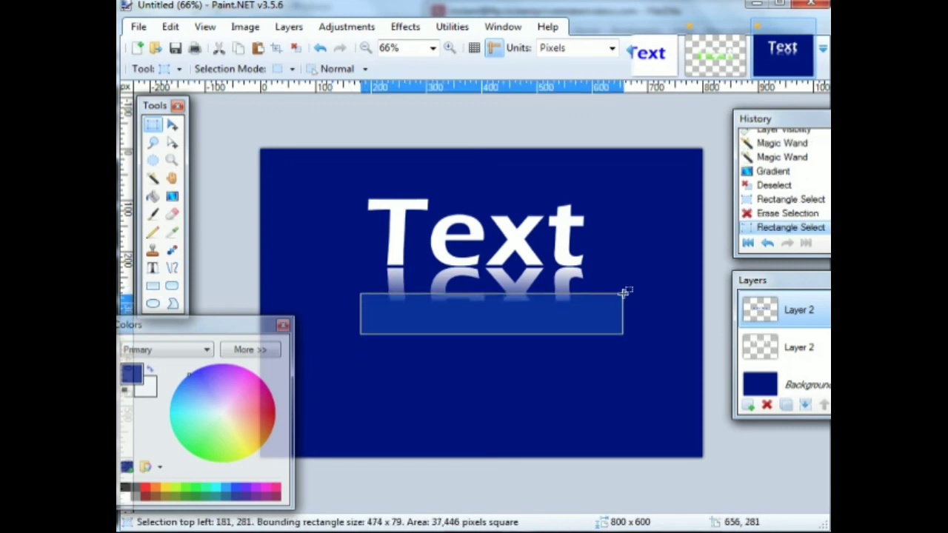
key("Delete")
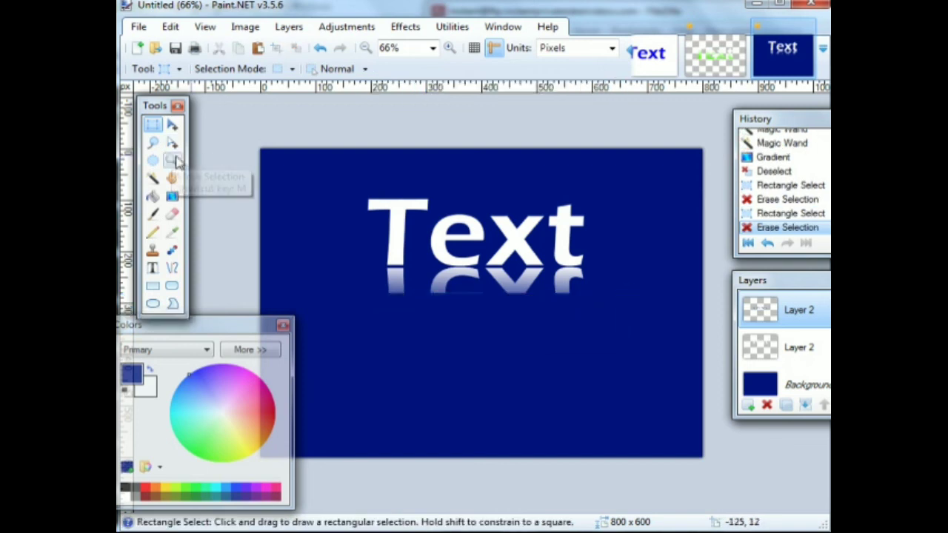
key("ctrl+z")
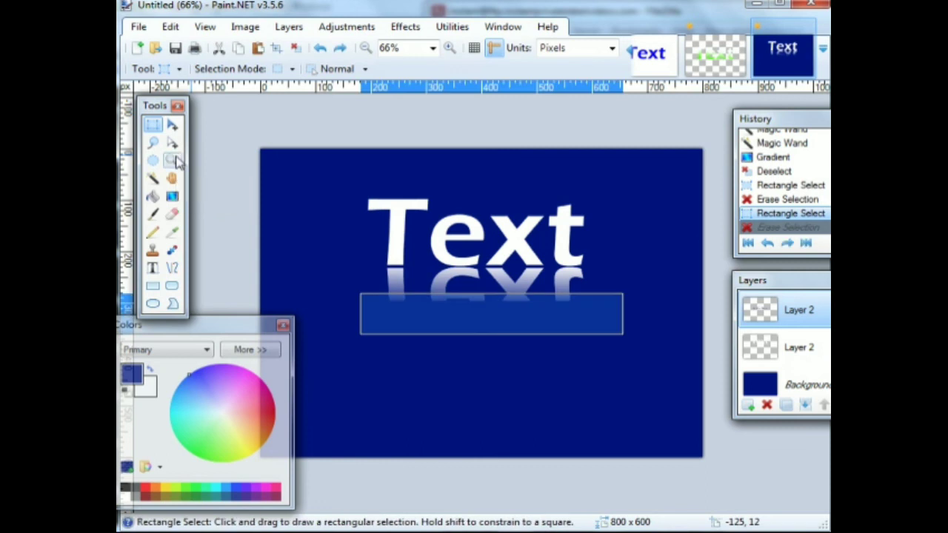
left_click(635, 246)
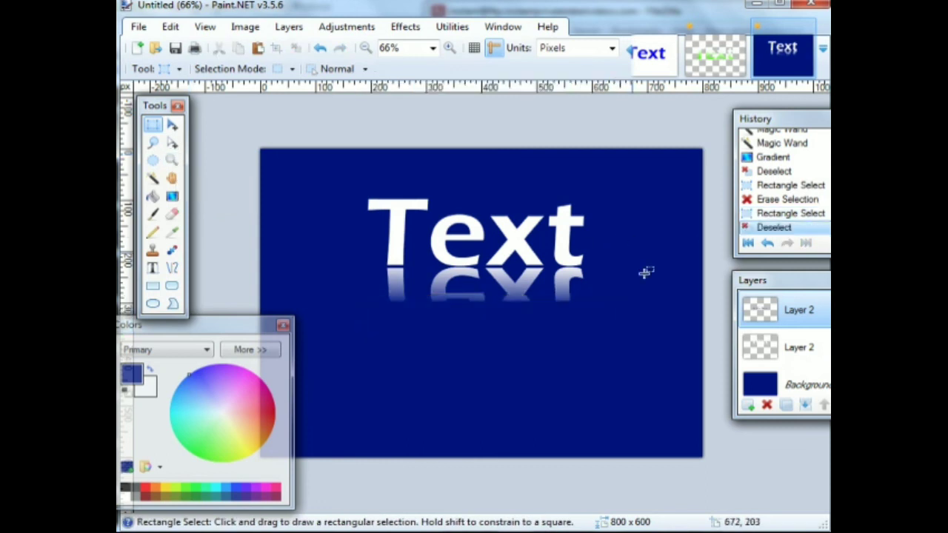
- Try drawing a short gradient across the reflection on the flipped text layer without a selection, and undo it
left_click(802, 350)
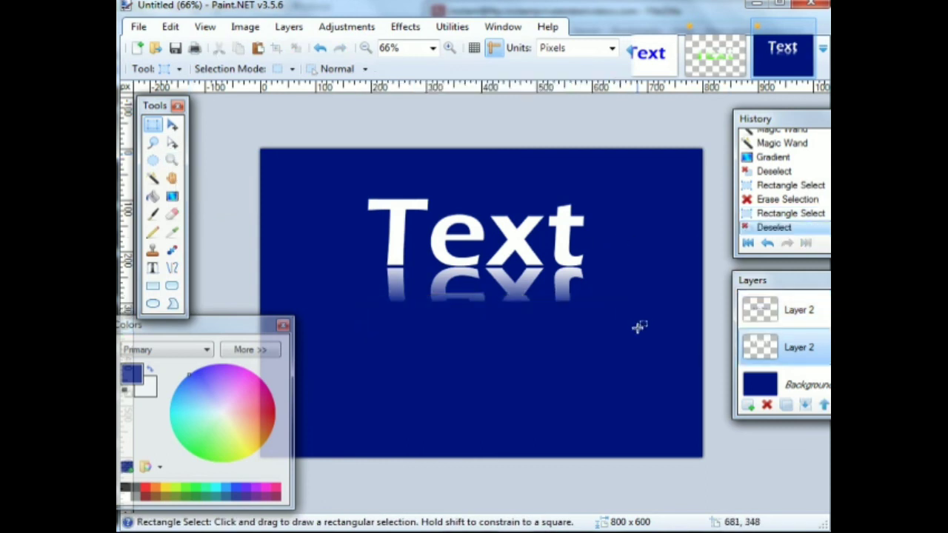
left_click(765, 311)
left_click(172, 196)
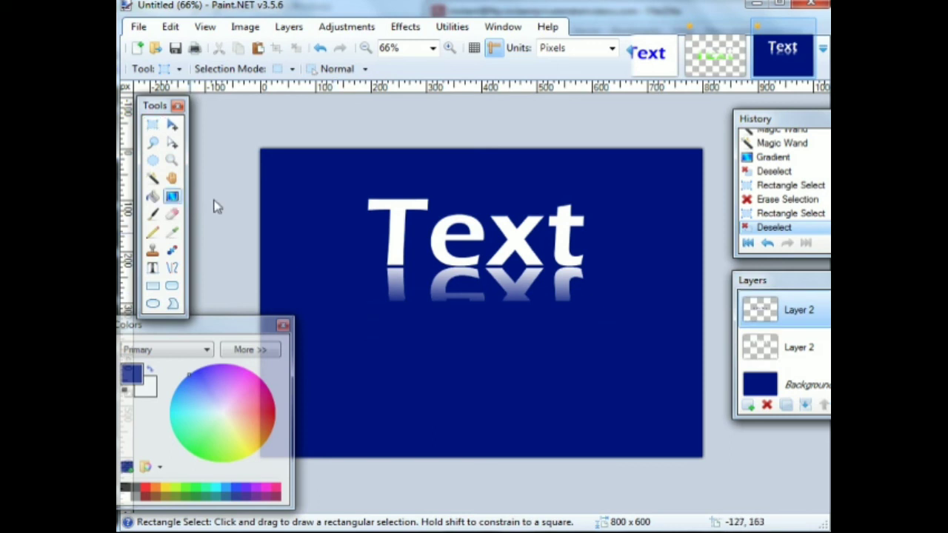
left_click_drag(498, 289, 519, 293)
key("ctrl+z")
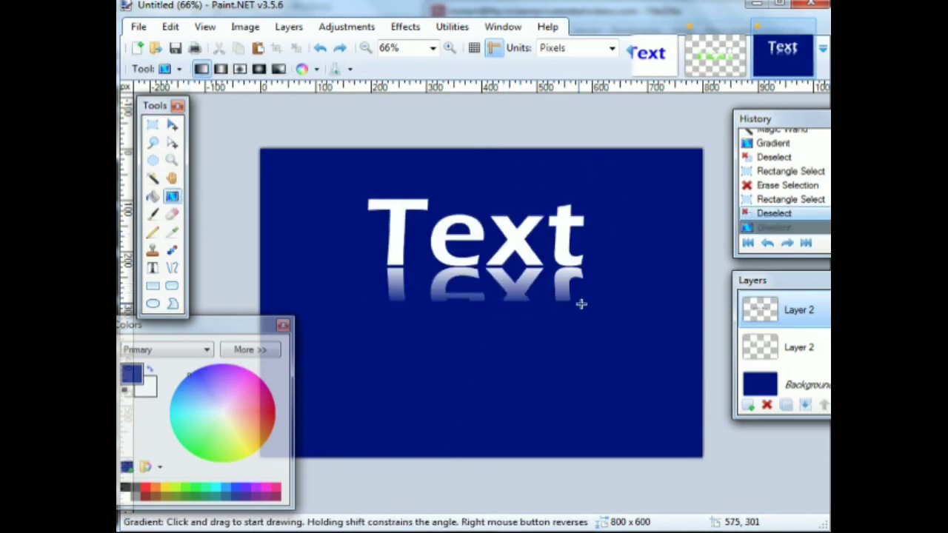
- Select the empty area around the letters on the original text layer with the Magic Wand and undo the repeated selection
left_click(789, 346)
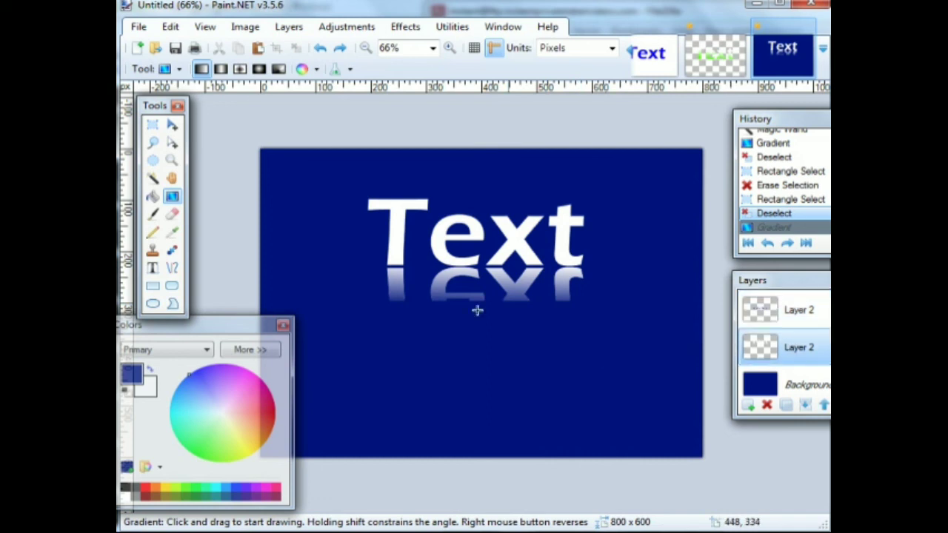
left_click(153, 177)
left_click(445, 289)
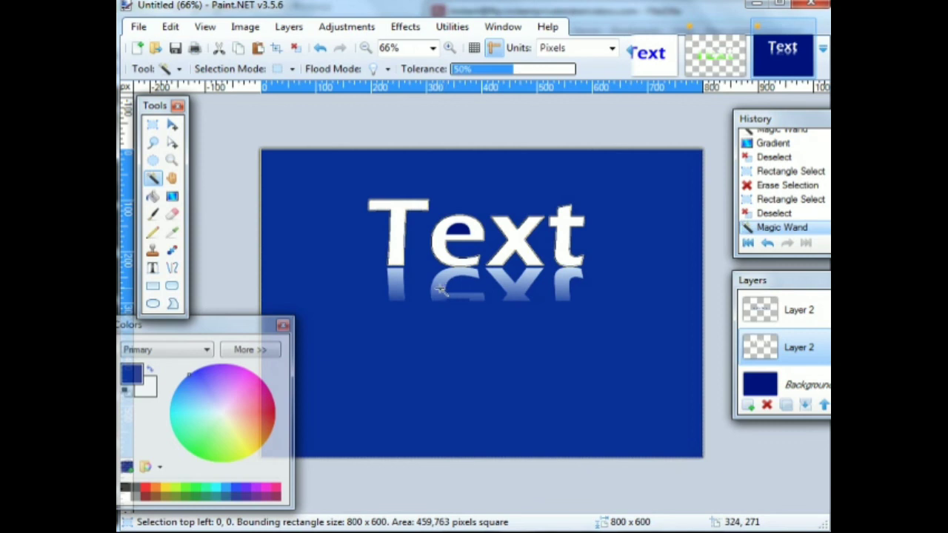
left_click(441, 290)
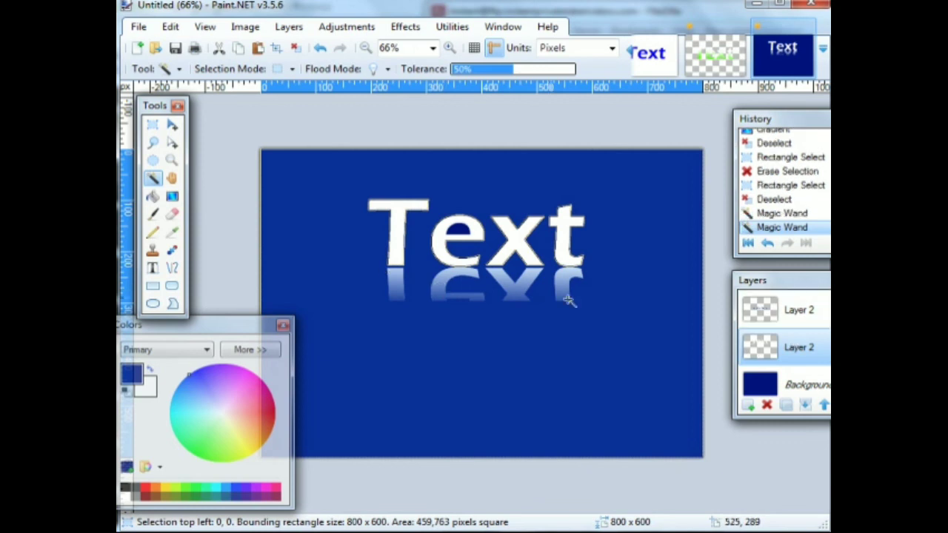
key("ctrl+z")
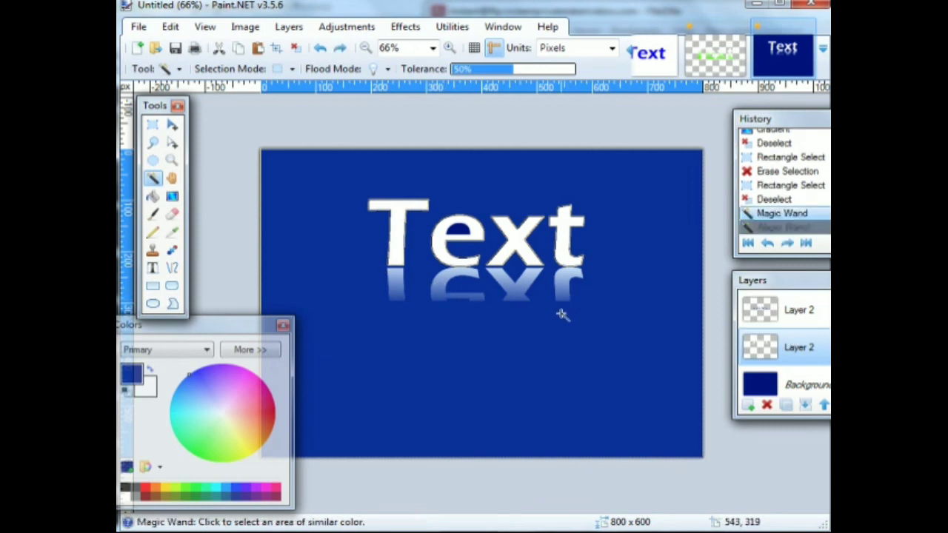